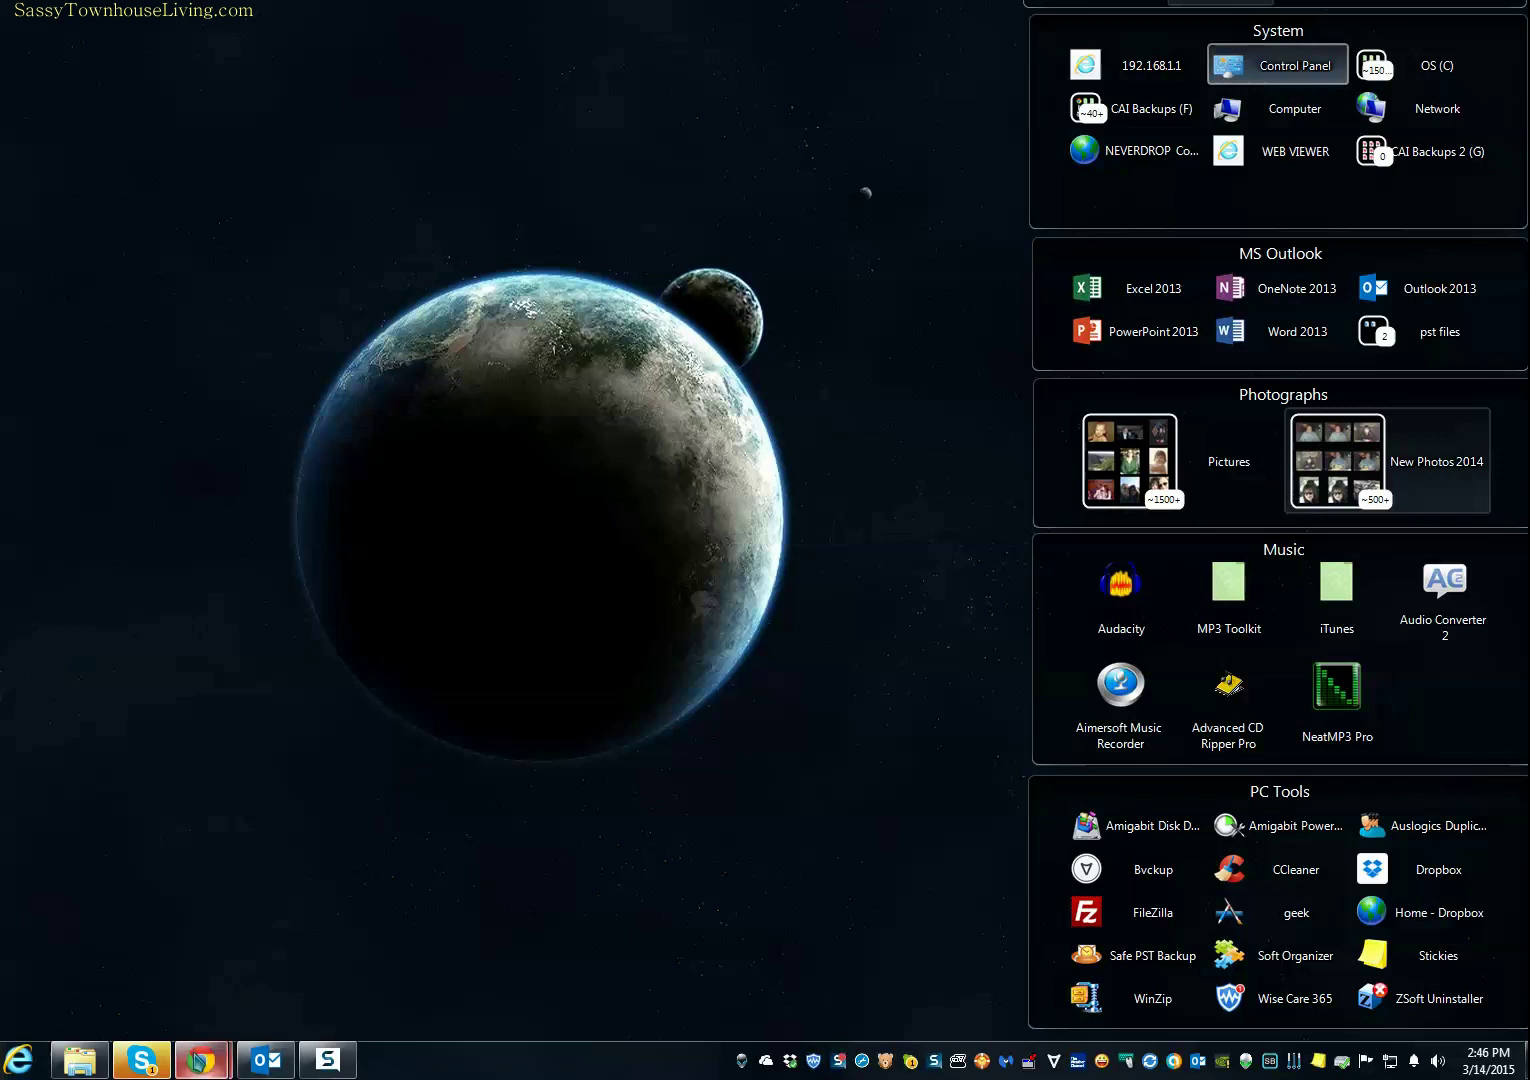
Move the Zhorn Software browser window off the desktop and bring up the Stickies tray menu.
{"action": "mouse_move", "coordinate": [200, 1060]}
{"action": "left_click", "coordinate": [262, 978]}
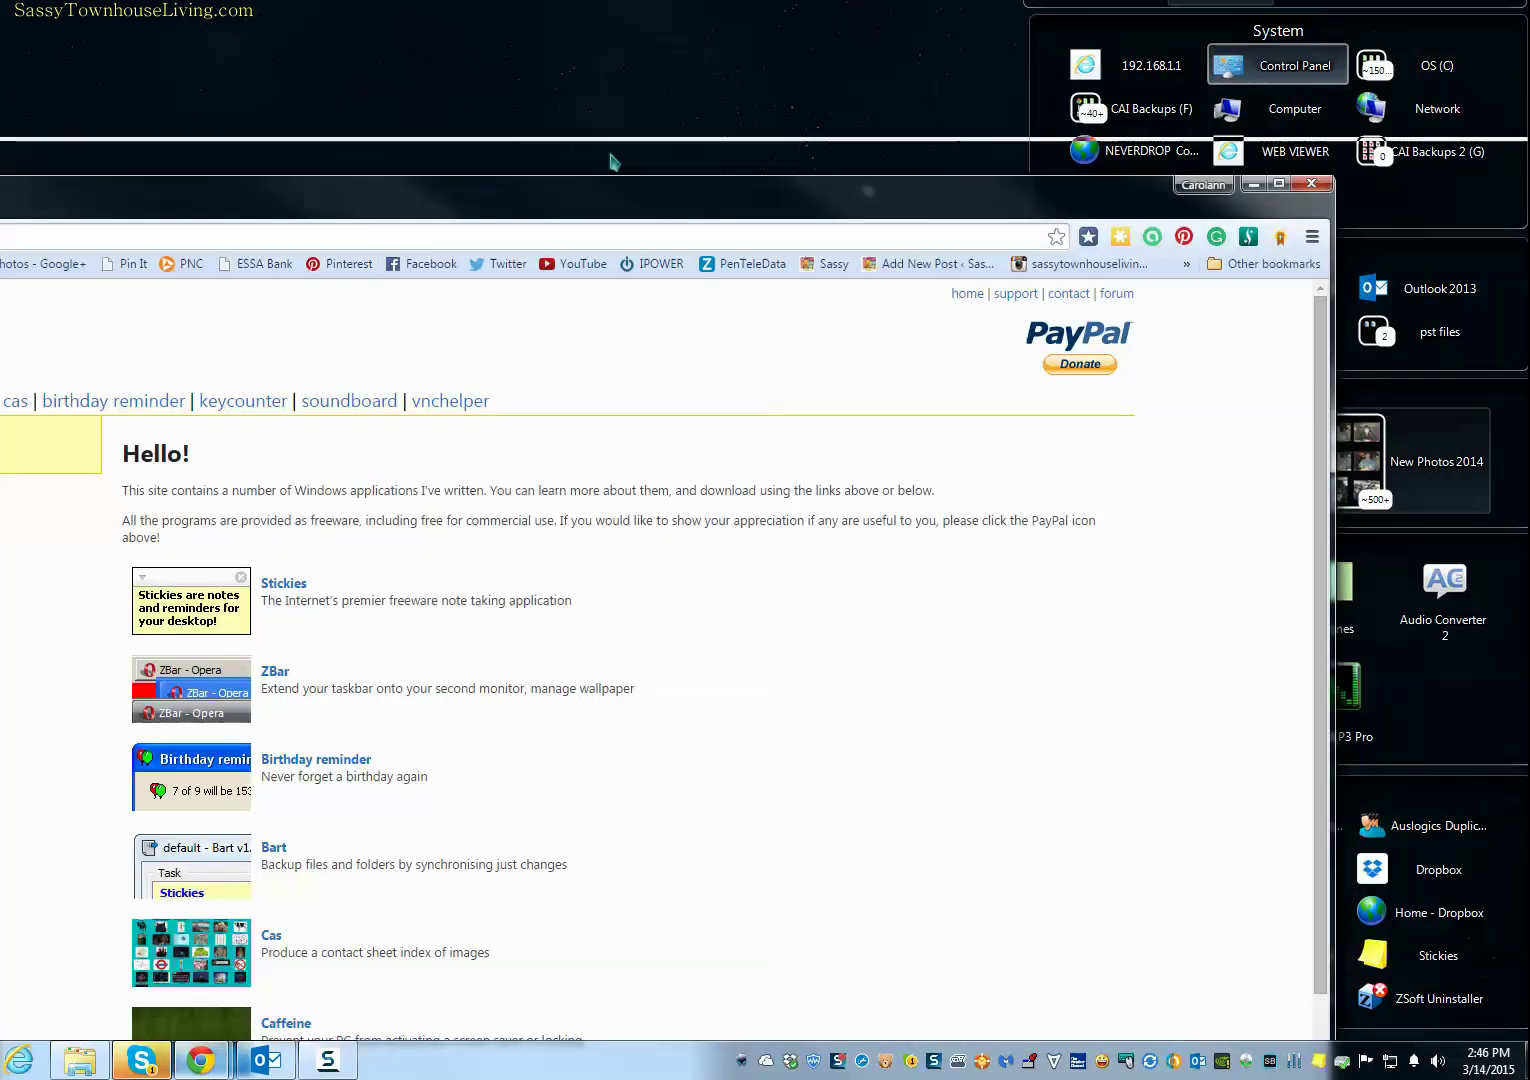
{"action": "left_click_drag", "start_coordinate": [611, 160], "coordinate": [741, 58]}
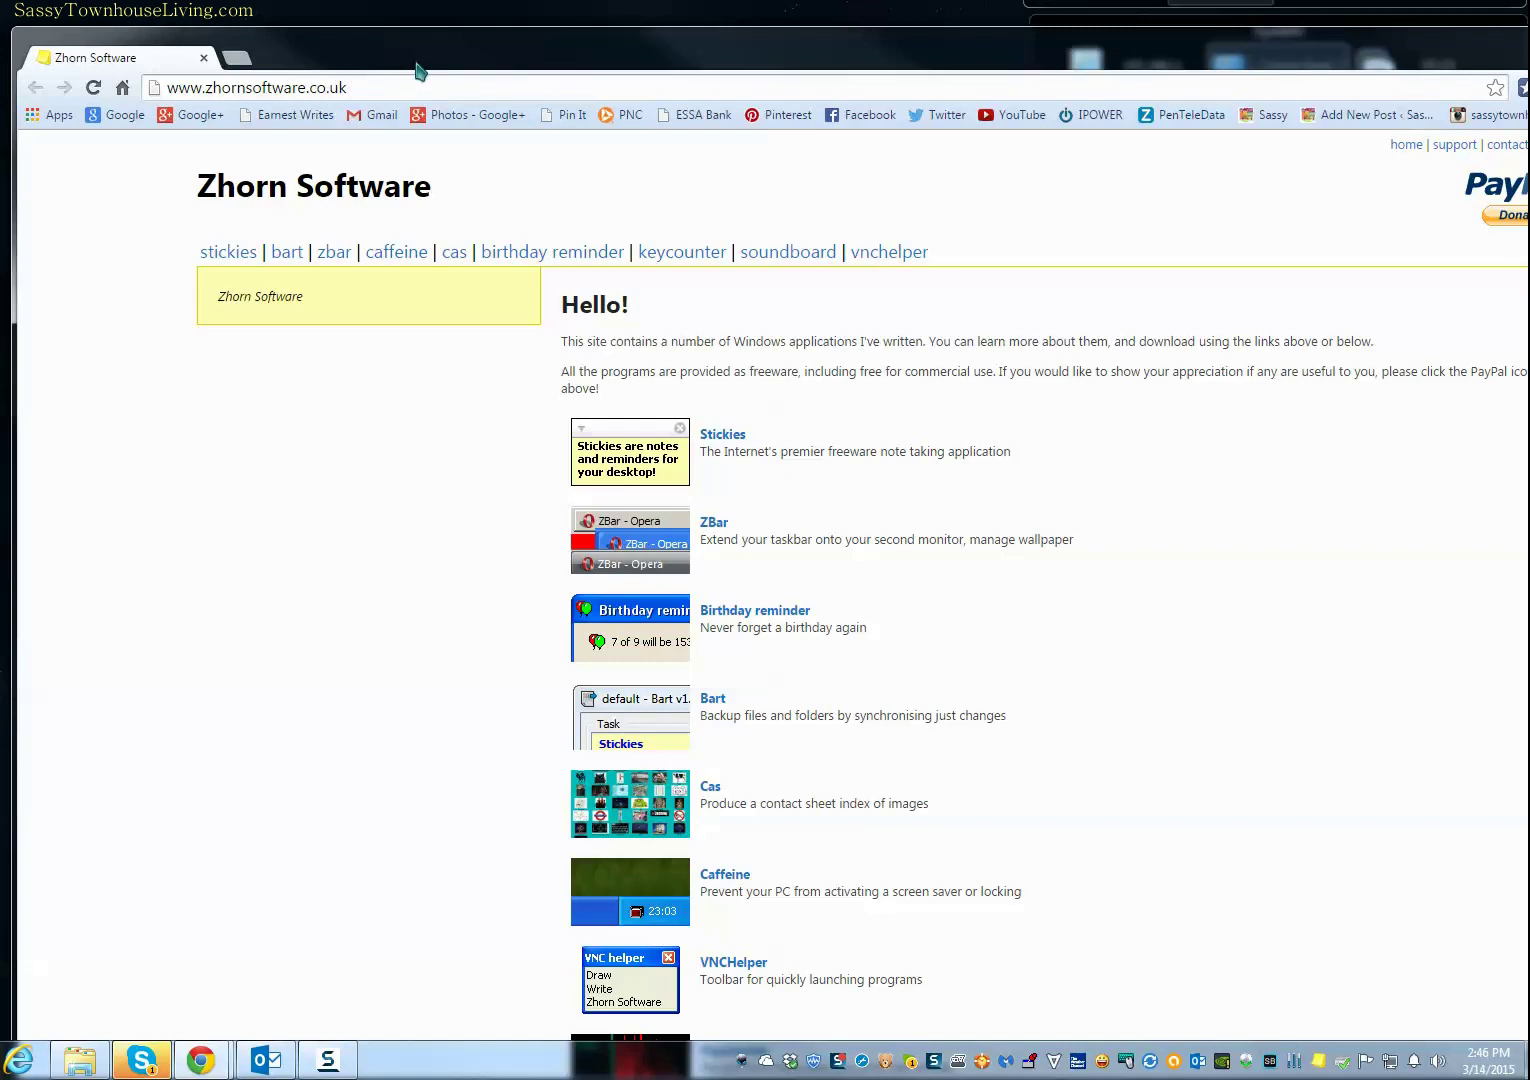
{"action": "double_click", "coordinate": [290, 72]}
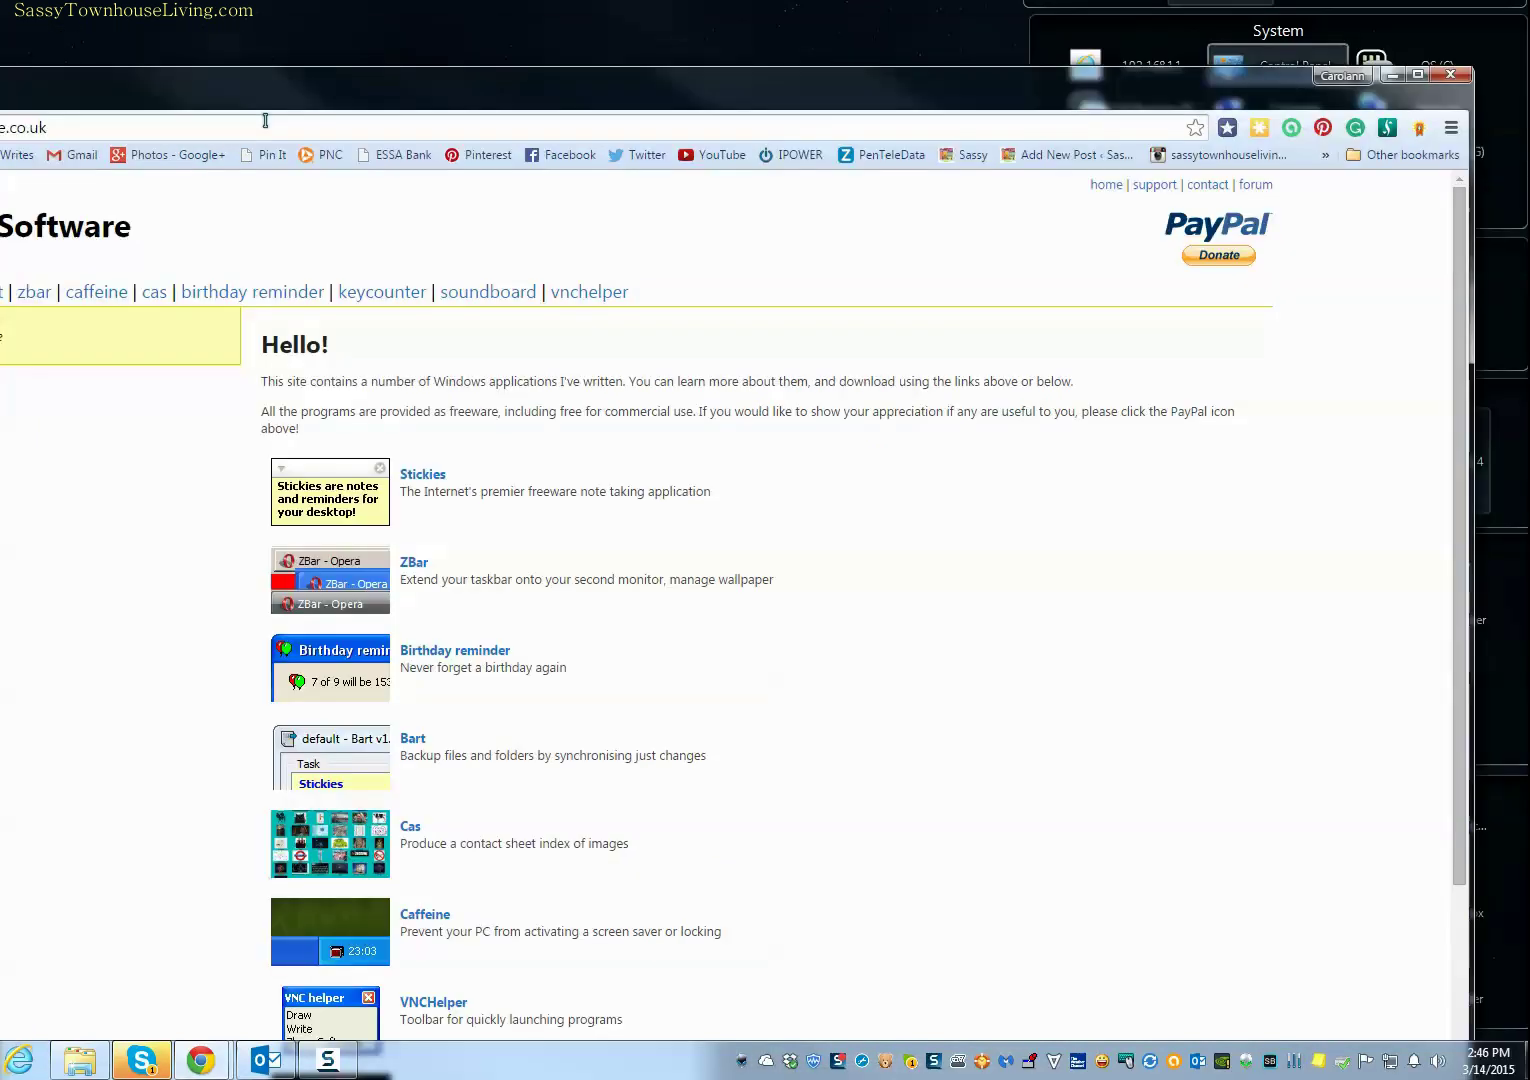
{"action": "left_click", "coordinate": [1391, 75]}
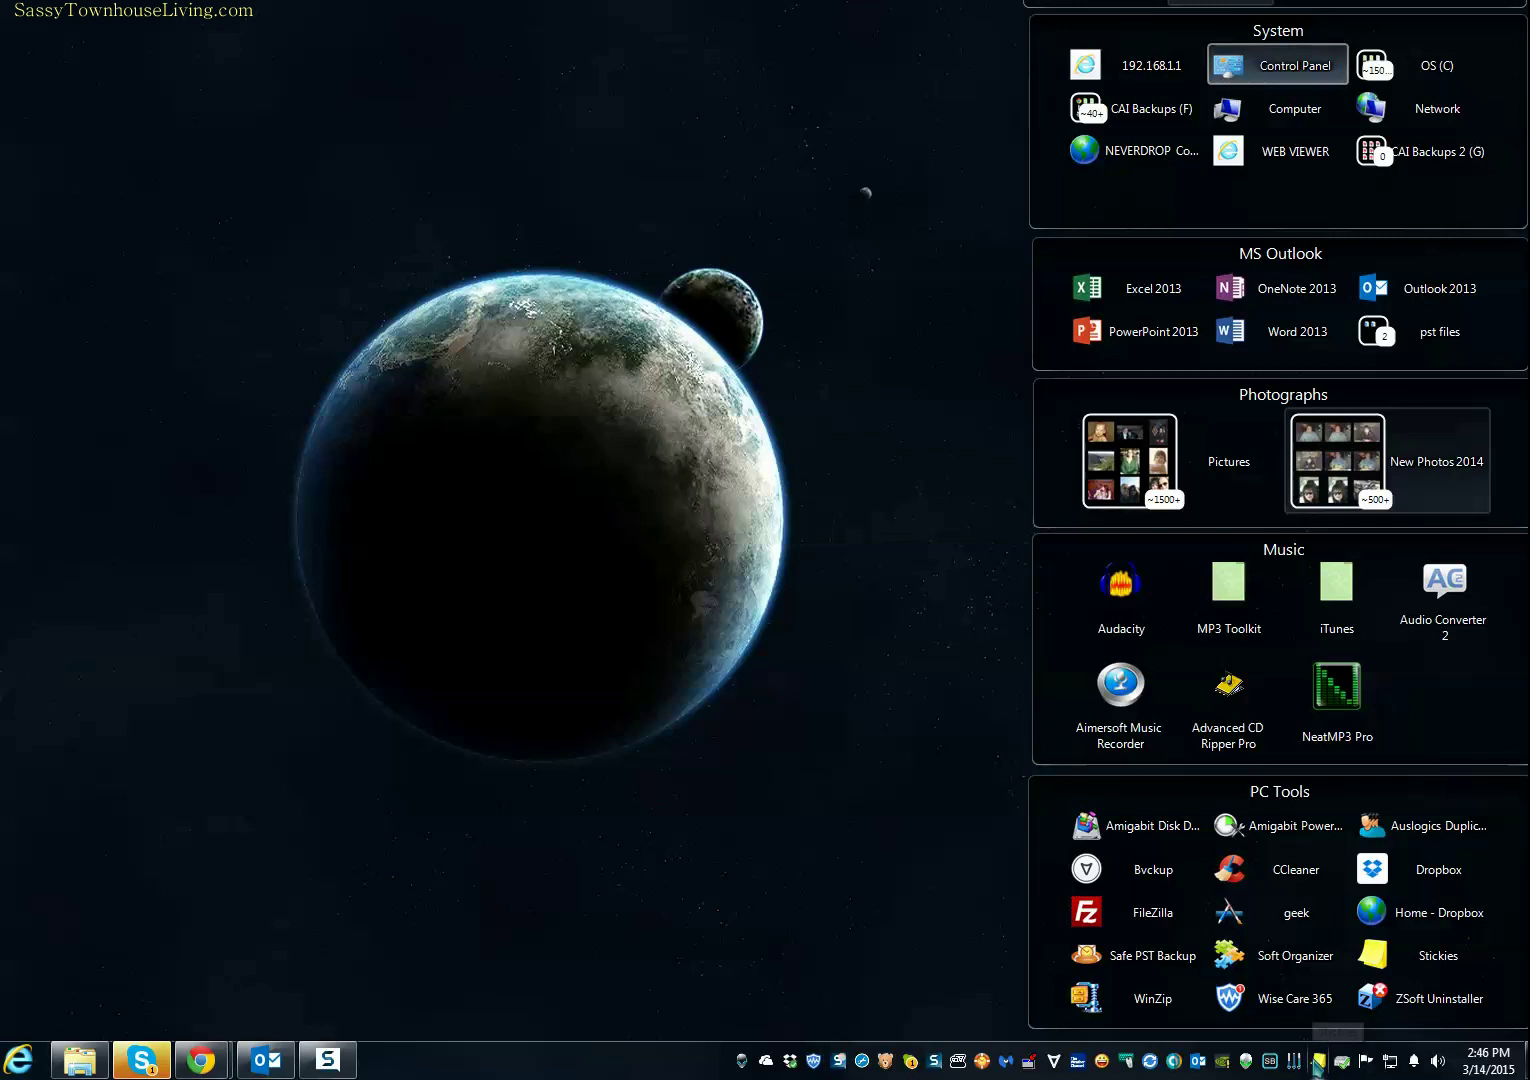
{"action": "right_click", "coordinate": [1318, 1062]}
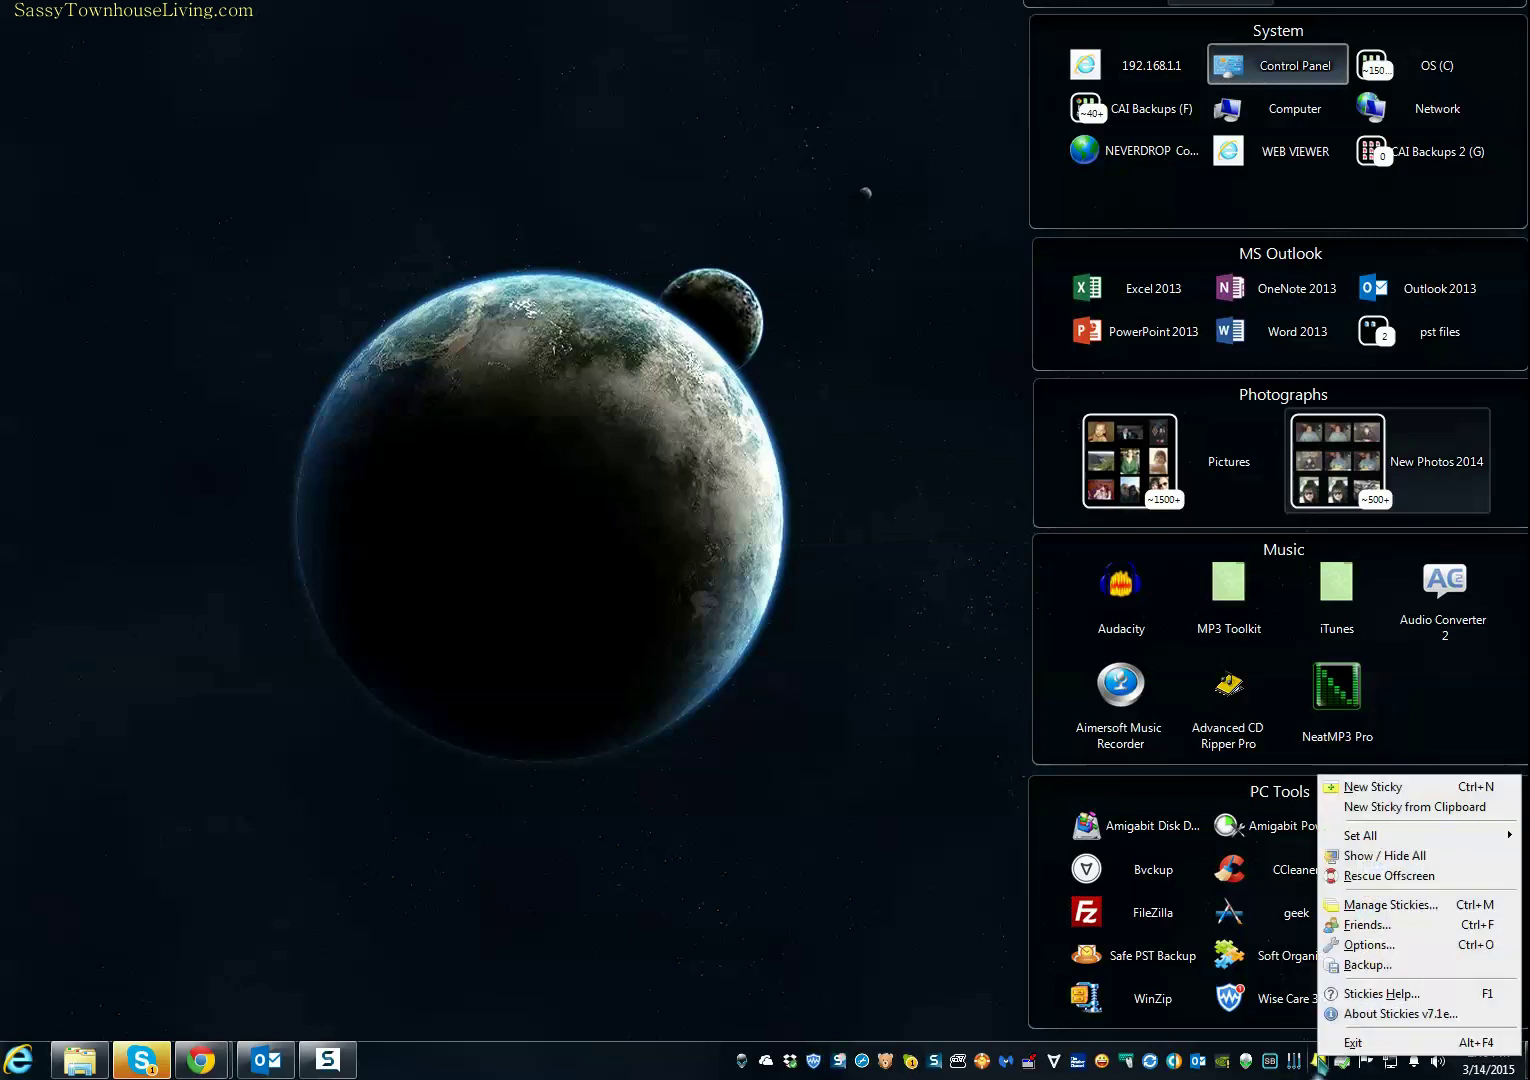
Create a new yellow note, move it up-left, and enlarge it taller and wider.
{"action": "left_click", "coordinate": [1411, 792]}
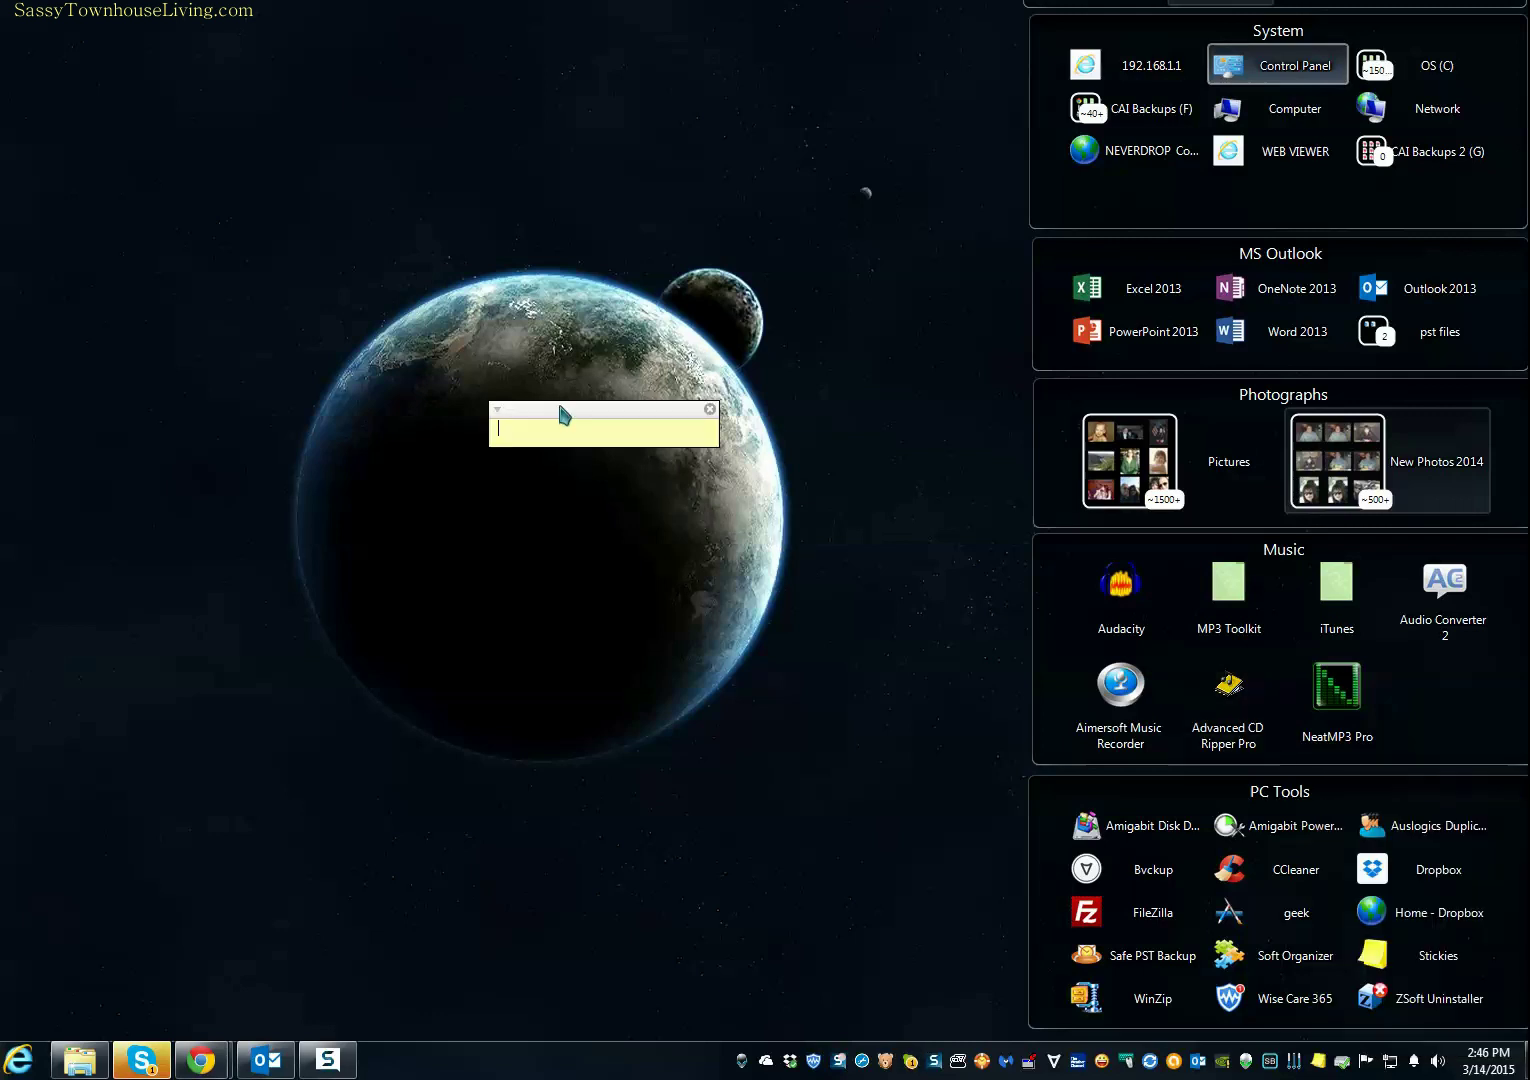
{"action": "left_click_drag", "start_coordinate": [562, 408], "coordinate": [480, 380]}
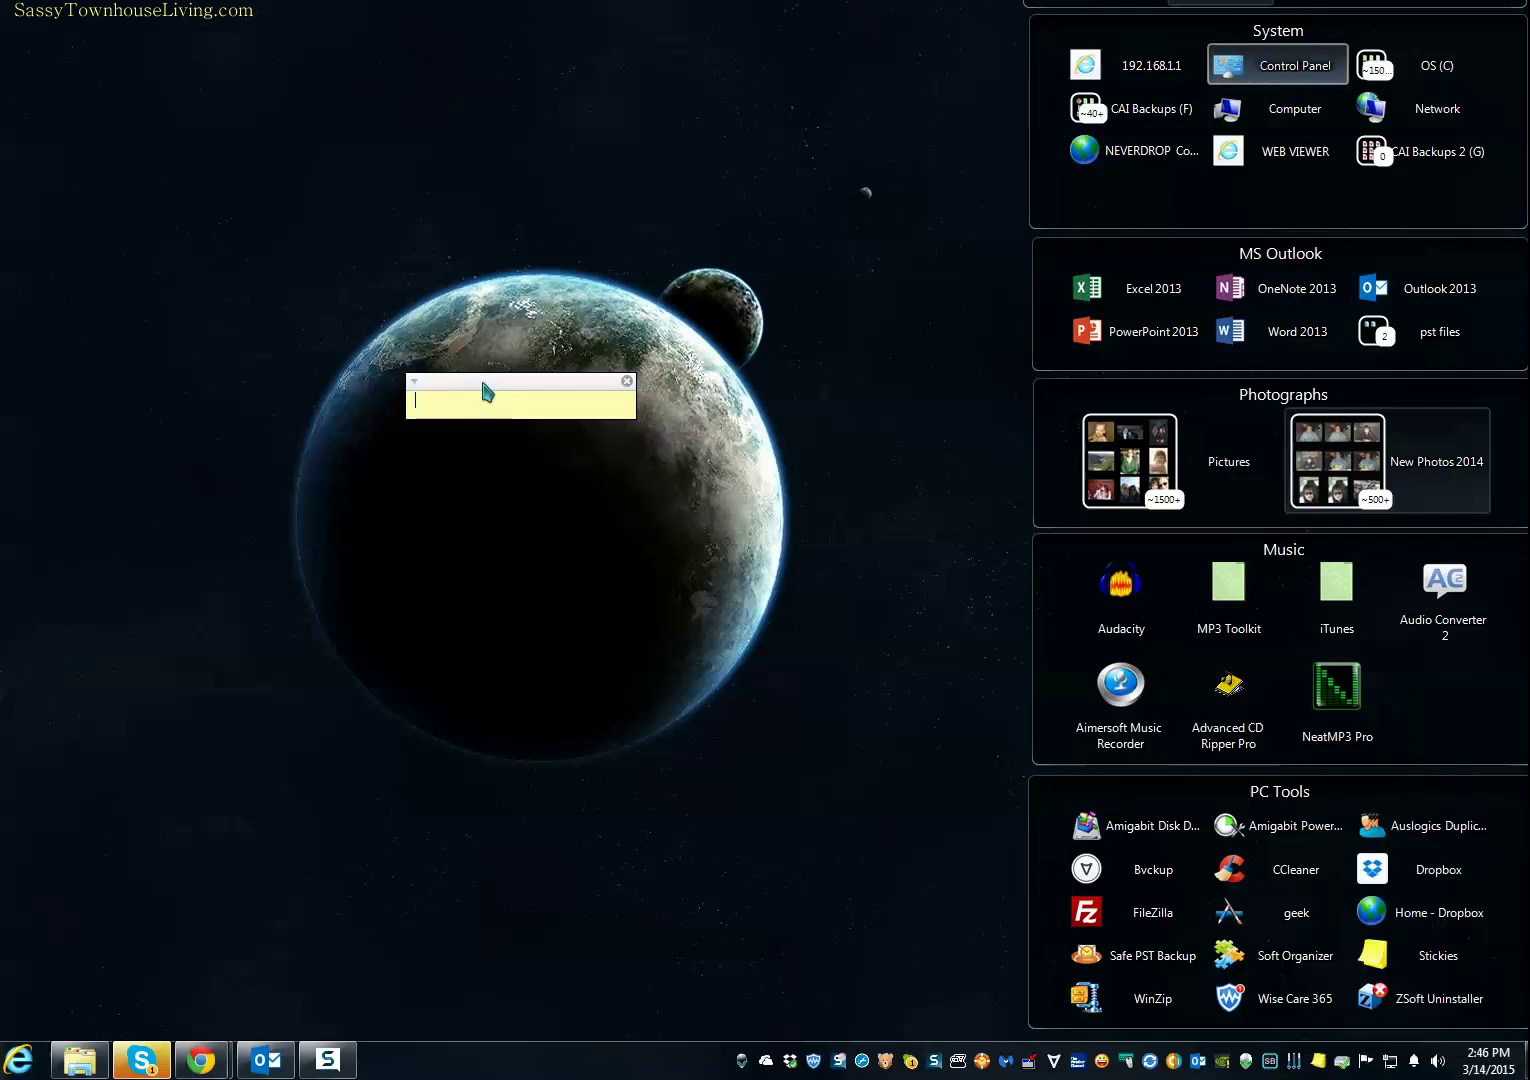
{"action": "left_click", "coordinate": [486, 398]}
{"action": "key", "text": "Return"}
{"action": "key", "text": "Return"}
{"action": "key", "text": "Return"}
{"action": "key", "text": "Return"}
{"action": "key", "text": "Return"}
{"action": "key", "text": "Return"}
{"action": "key", "text": "Return"}
{"action": "key", "text": "Return"}
{"action": "key", "text": "Return"}
{"action": "key", "text": "Return"}
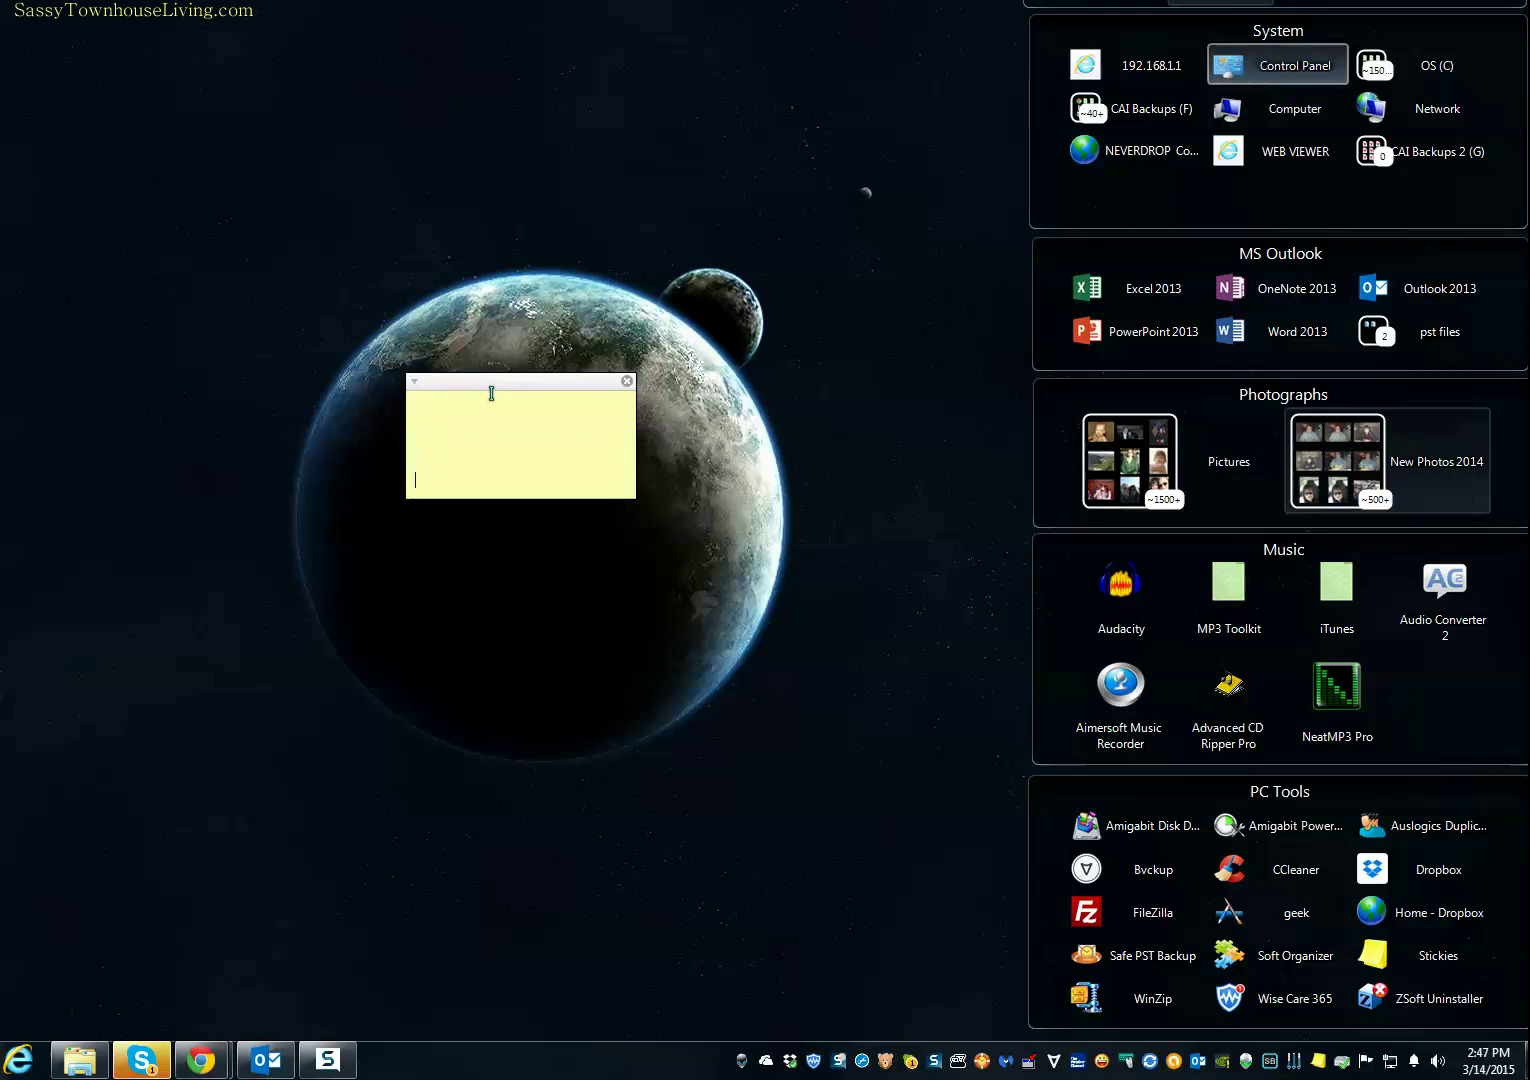
{"action": "left_click", "coordinate": [491, 395]}
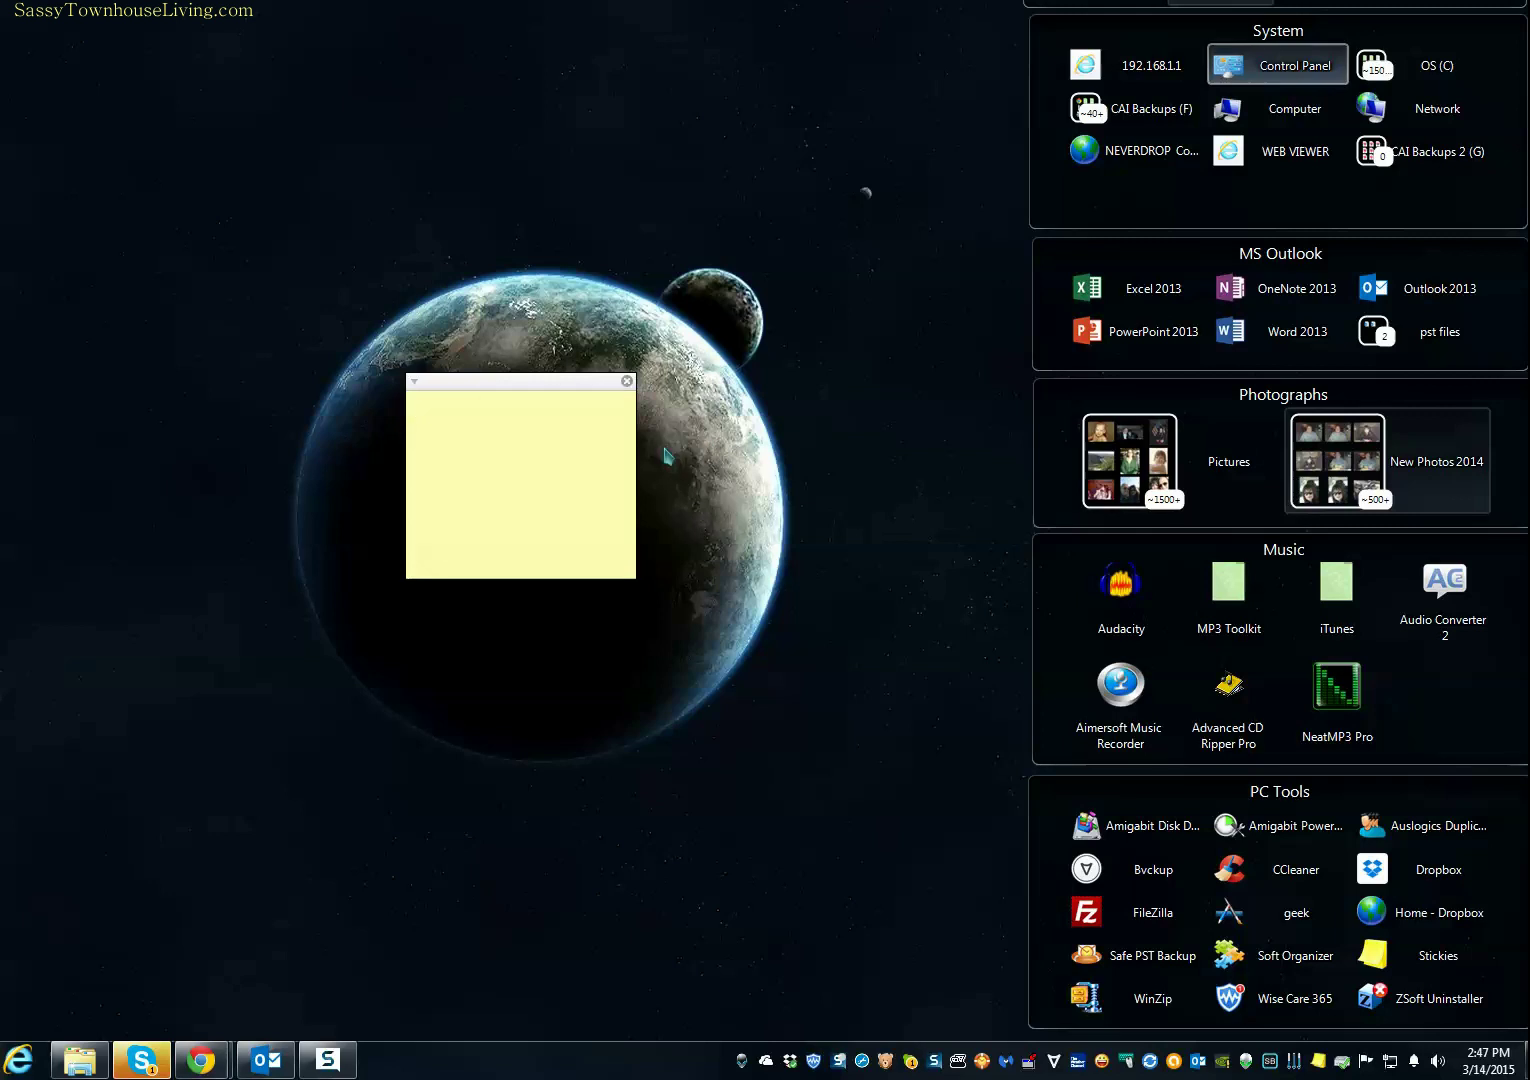
{"action": "left_click_drag", "start_coordinate": [641, 451], "coordinate": [824, 454]}
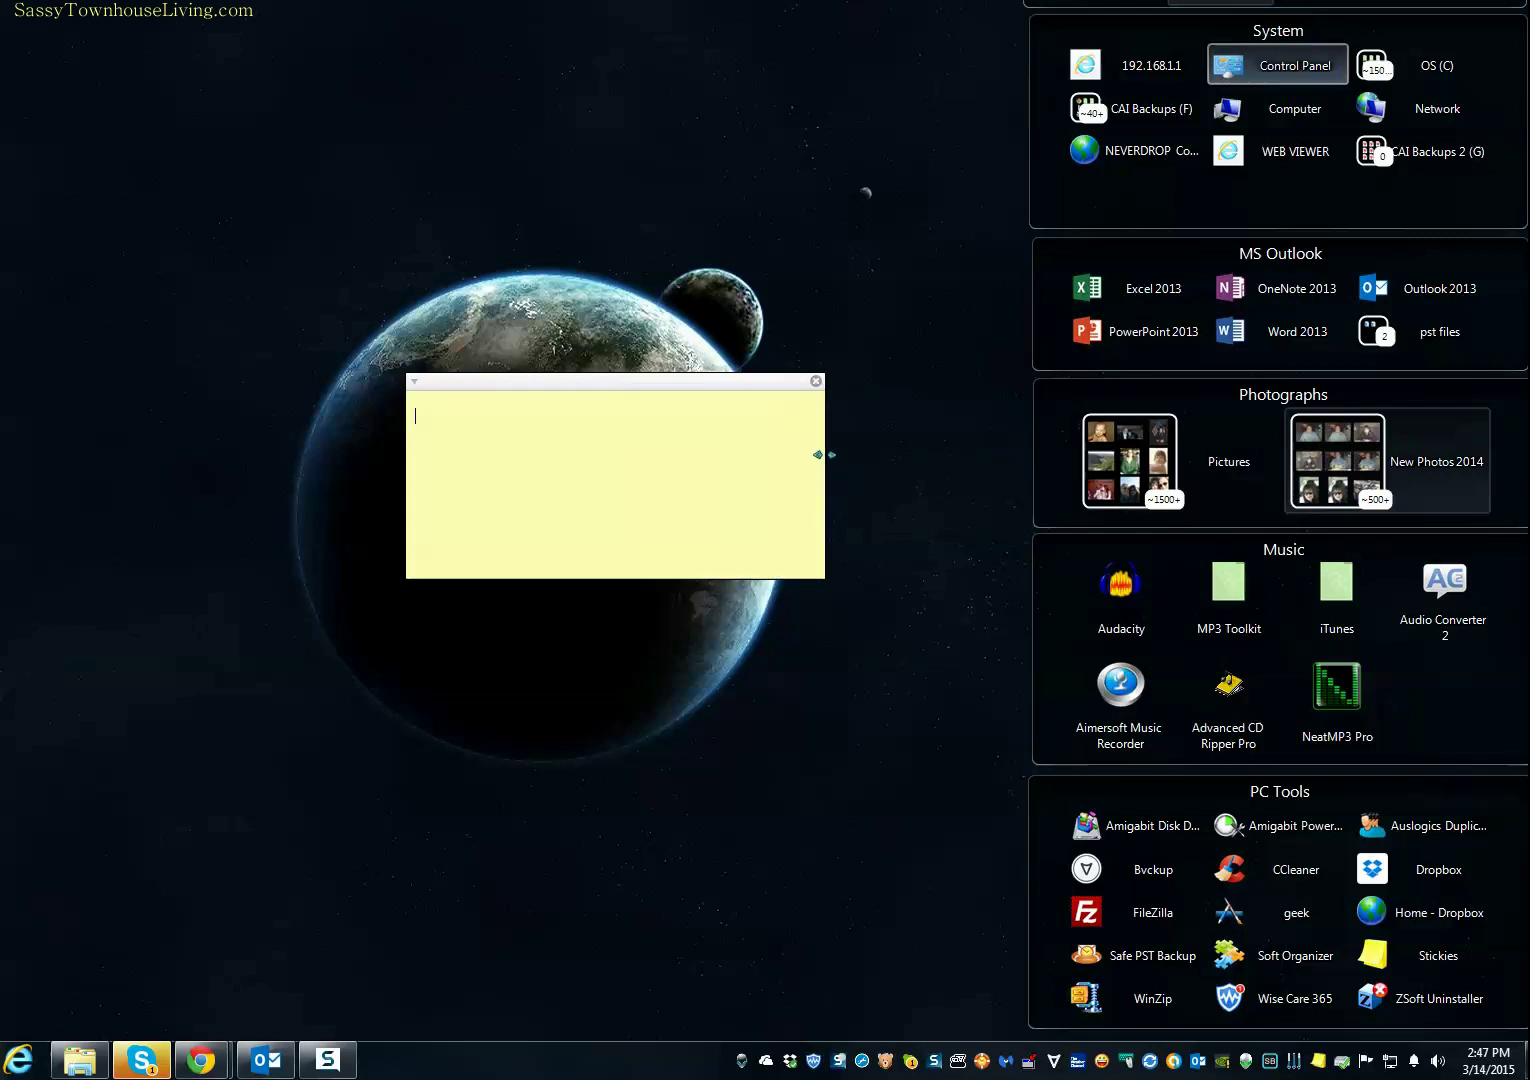
{"action": "left_click_drag", "start_coordinate": [544, 383], "coordinate": [511, 371]}
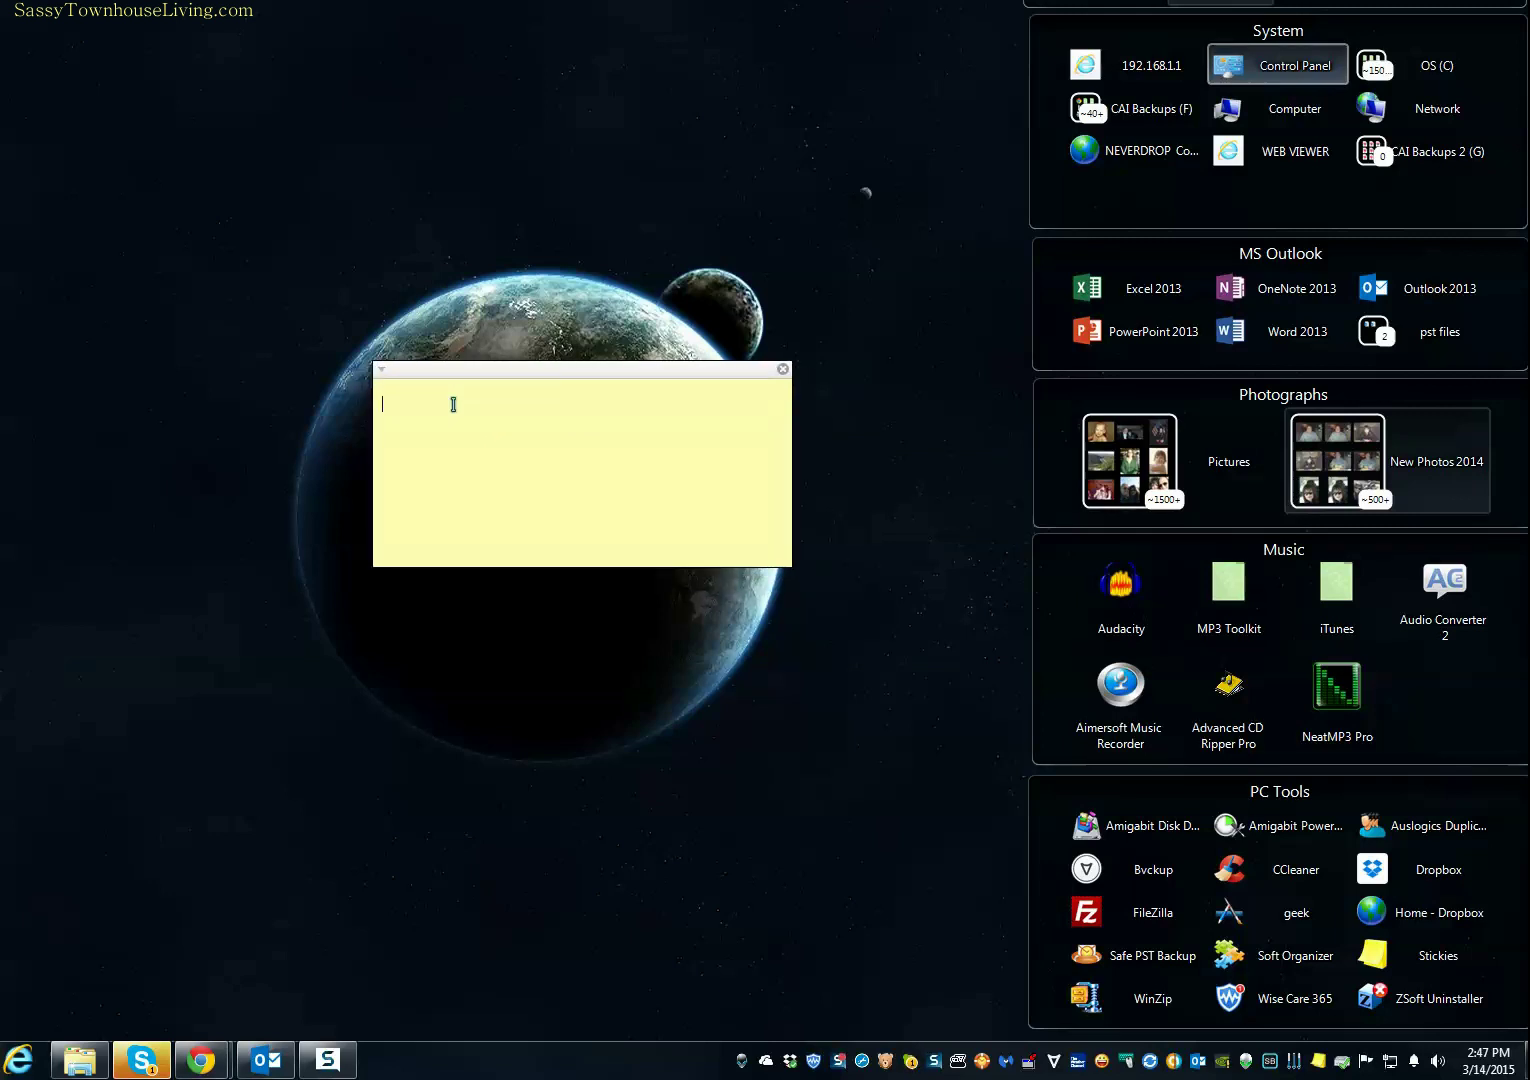
Type 'List: Milk', 'Bread' and 'Eggs' on three lines, then select all the text.
{"action": "type", "text": "Lis"}
{"action": "type", "text": "t: "}
{"action": "type", "text": "Mile"}
{"action": "key", "text": "Return"}
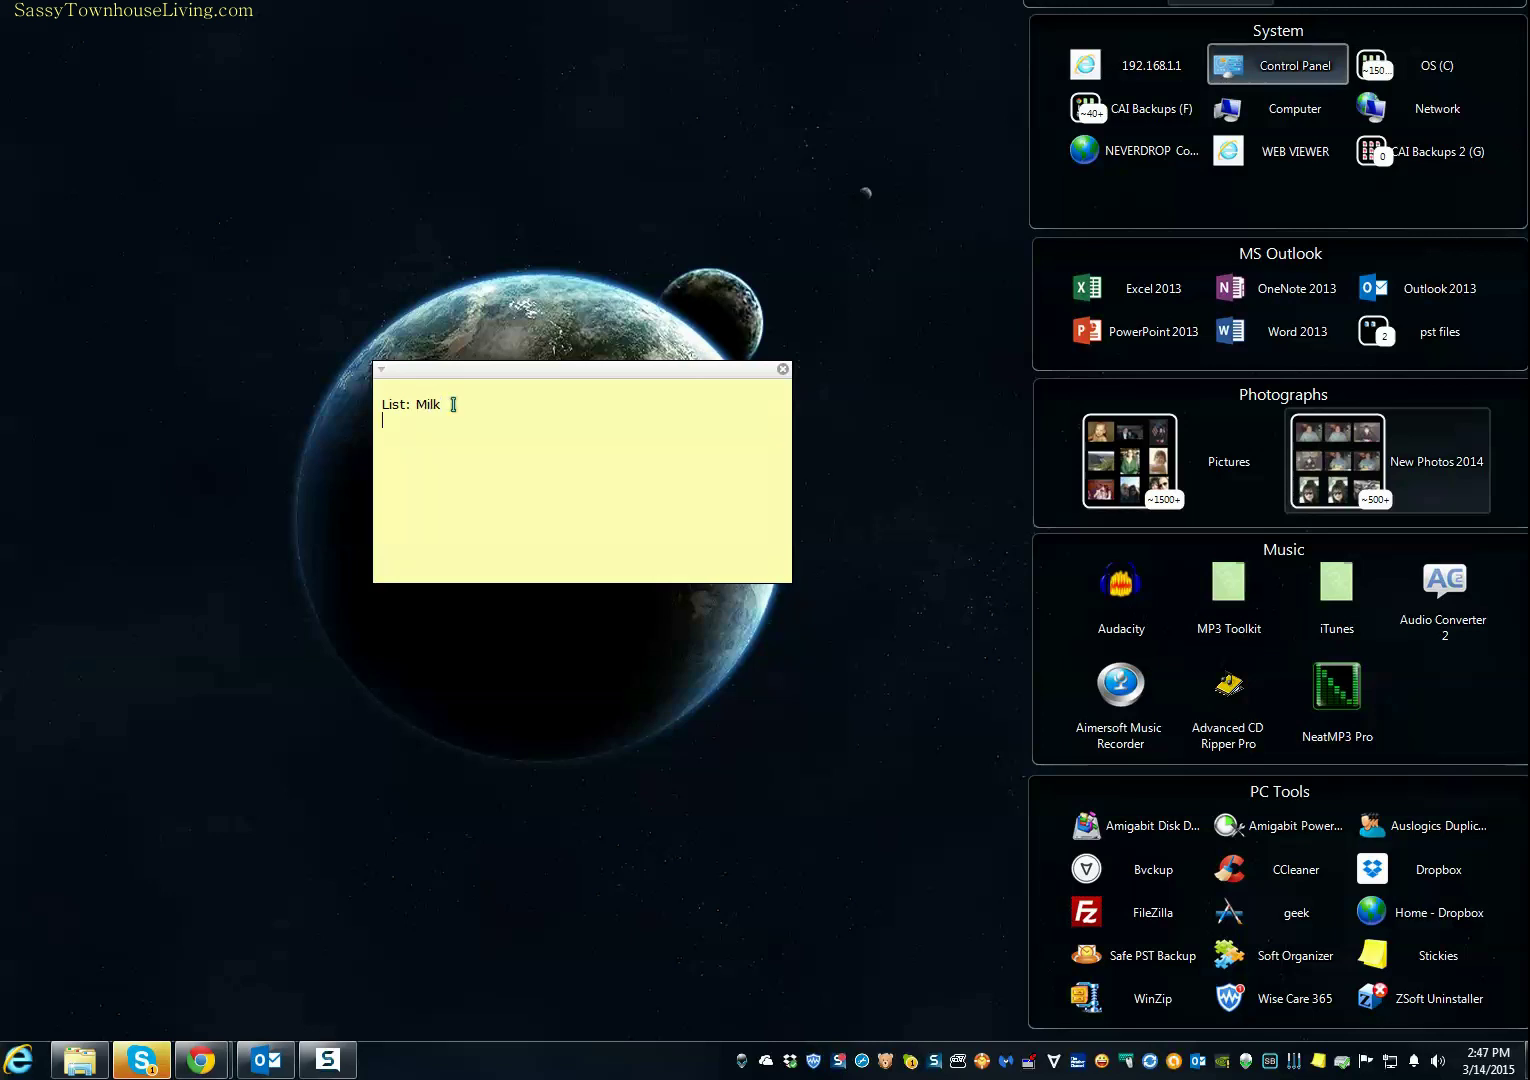
{"action": "type", "text": "Bread"}
{"action": "key", "text": "Return"}
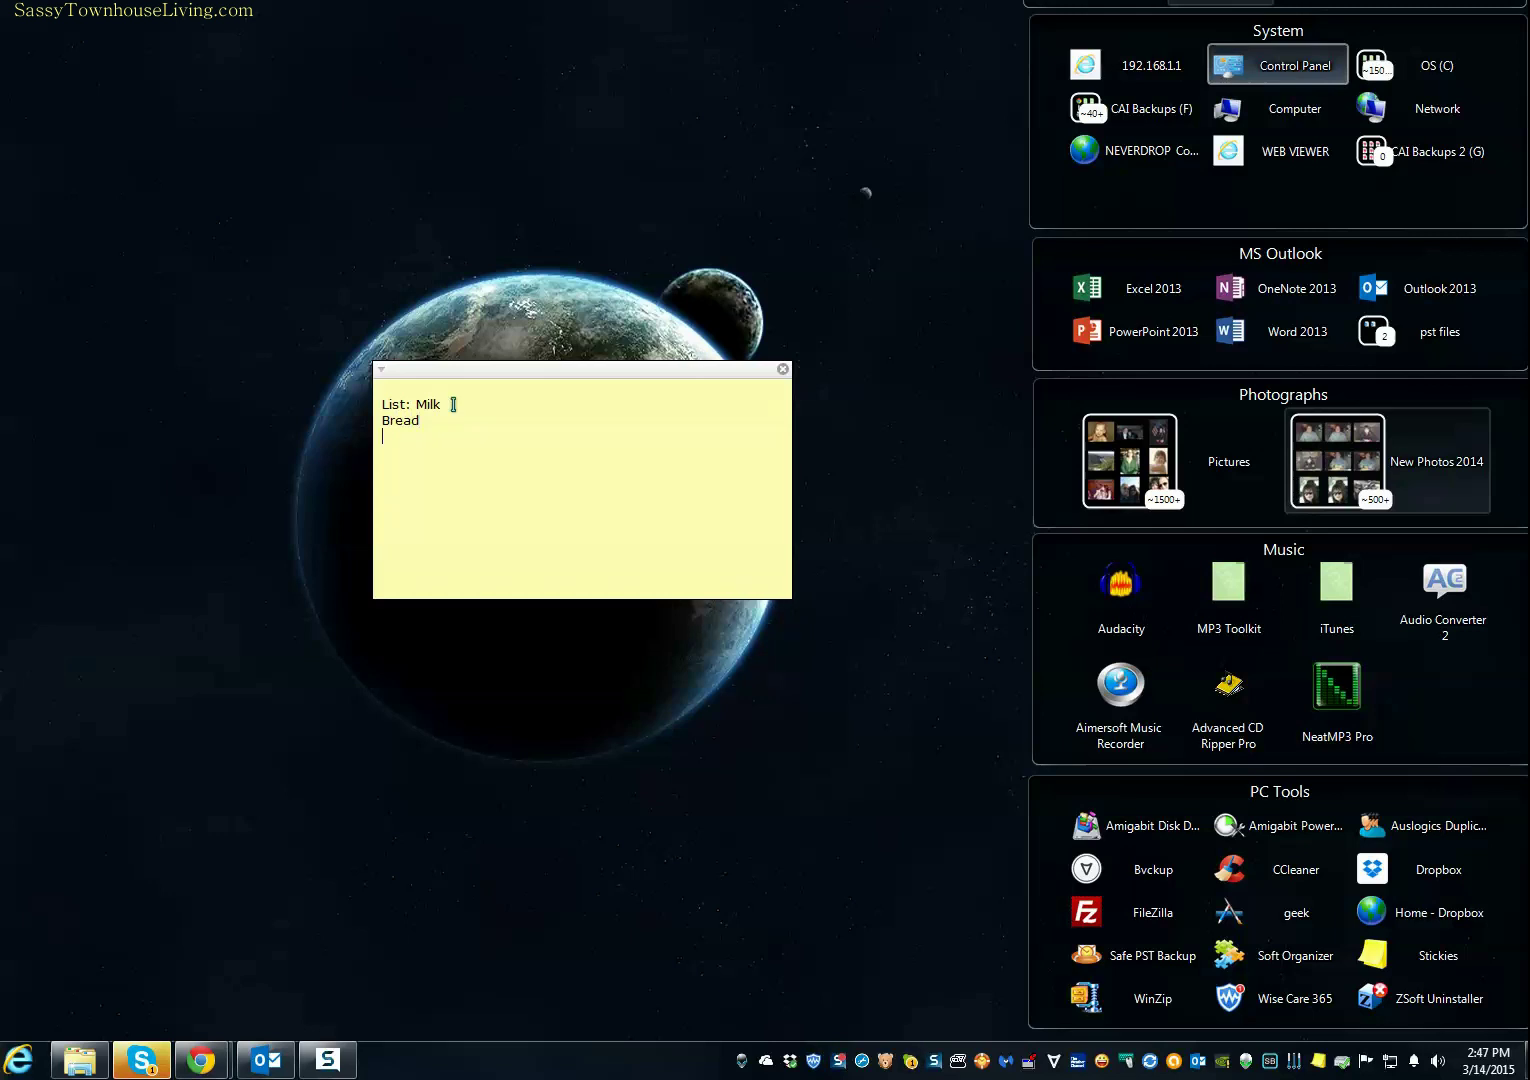
{"action": "type", "text": "Eggs"}
{"action": "left_click_drag", "start_coordinate": [424, 448], "coordinate": [380, 400]}
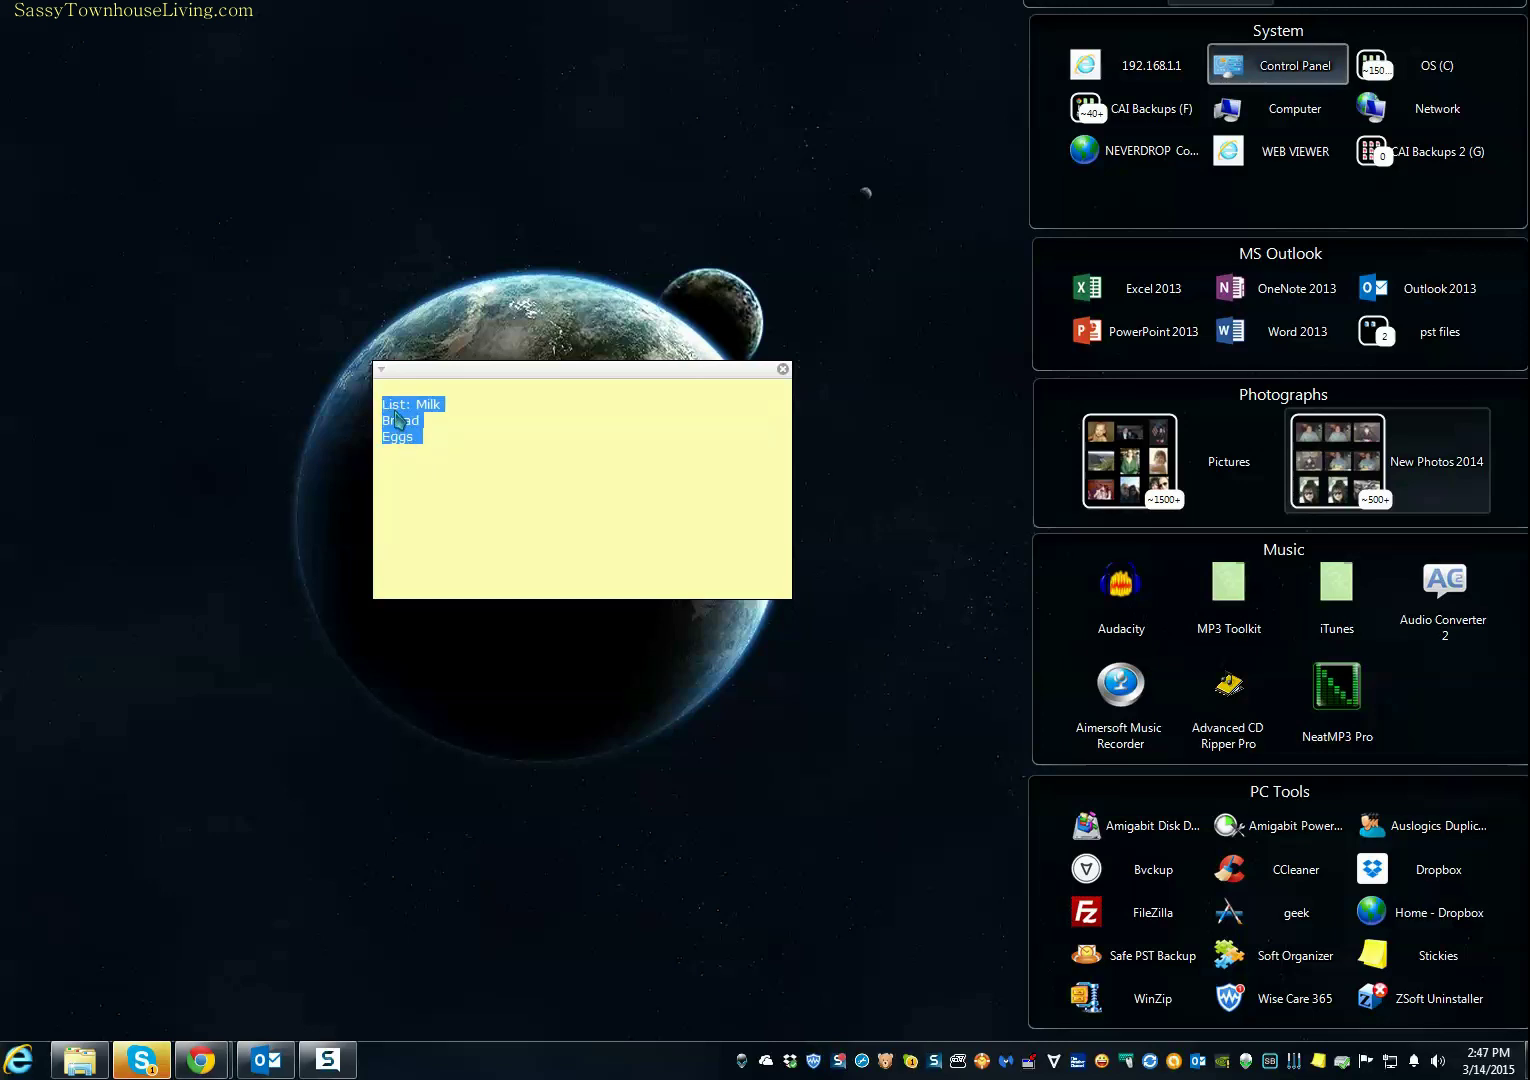
Change the font of the selected note text.
{"action": "right_click", "coordinate": [398, 420]}
{"action": "mouse_move", "coordinate": [474, 576]}
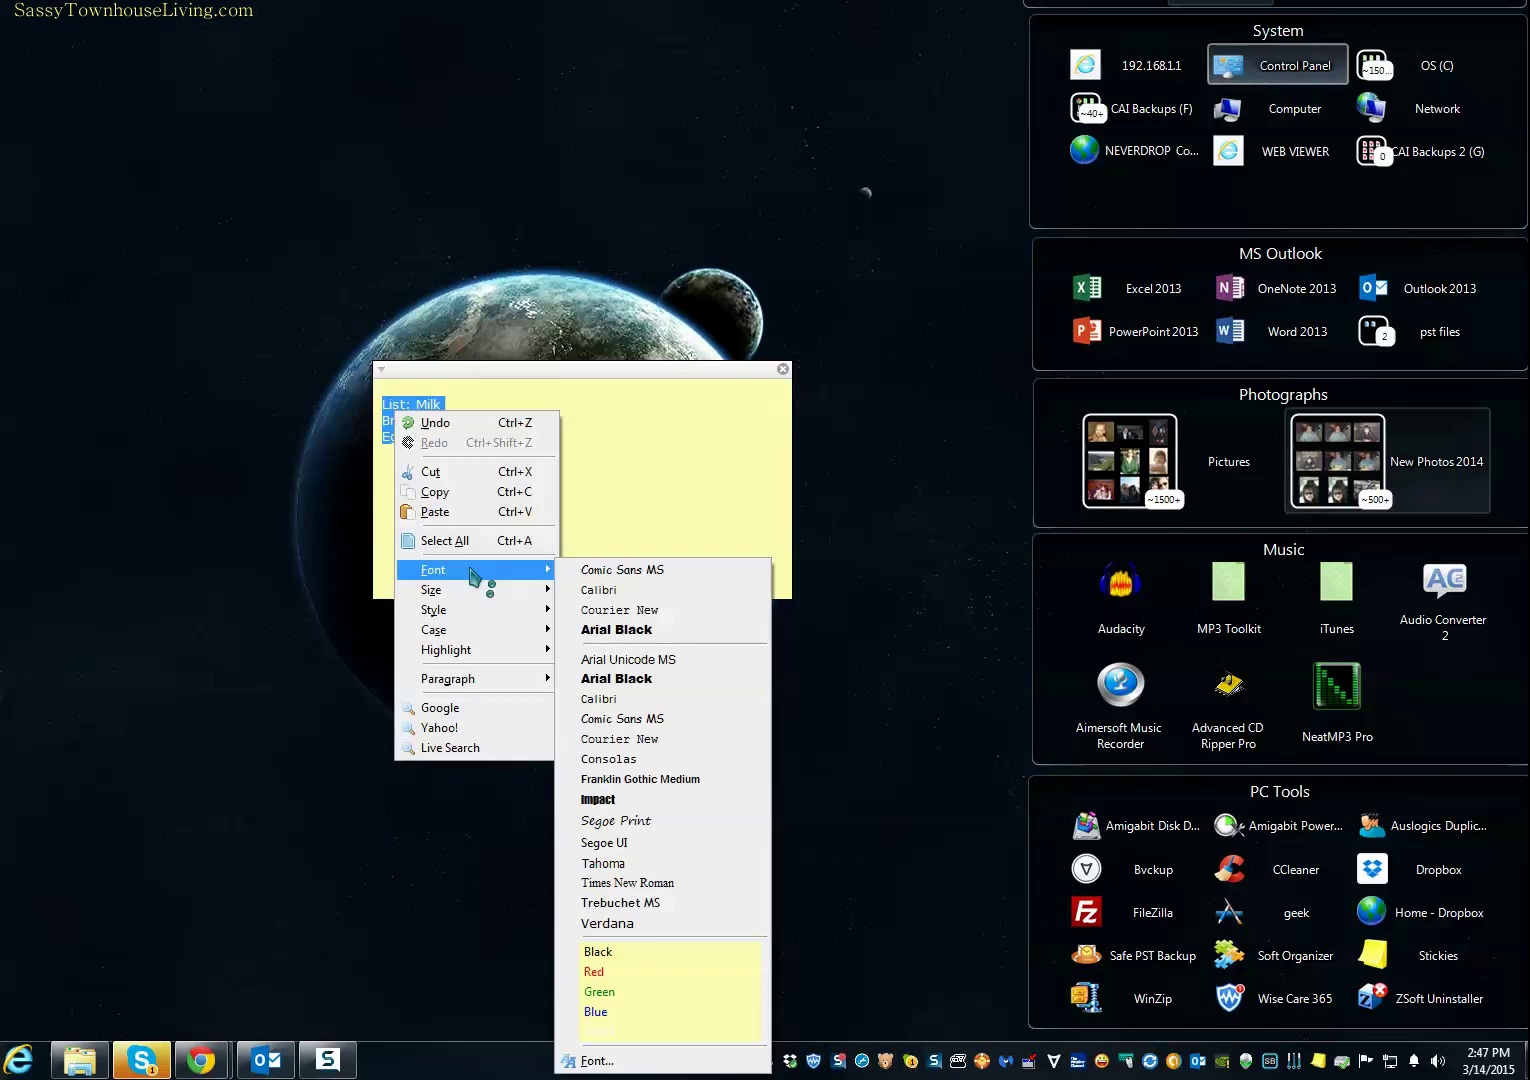
{"action": "left_click", "coordinate": [623, 690]}
Set the whole note's text to size 18 and deselect it.
{"action": "right_click", "coordinate": [401, 410]}
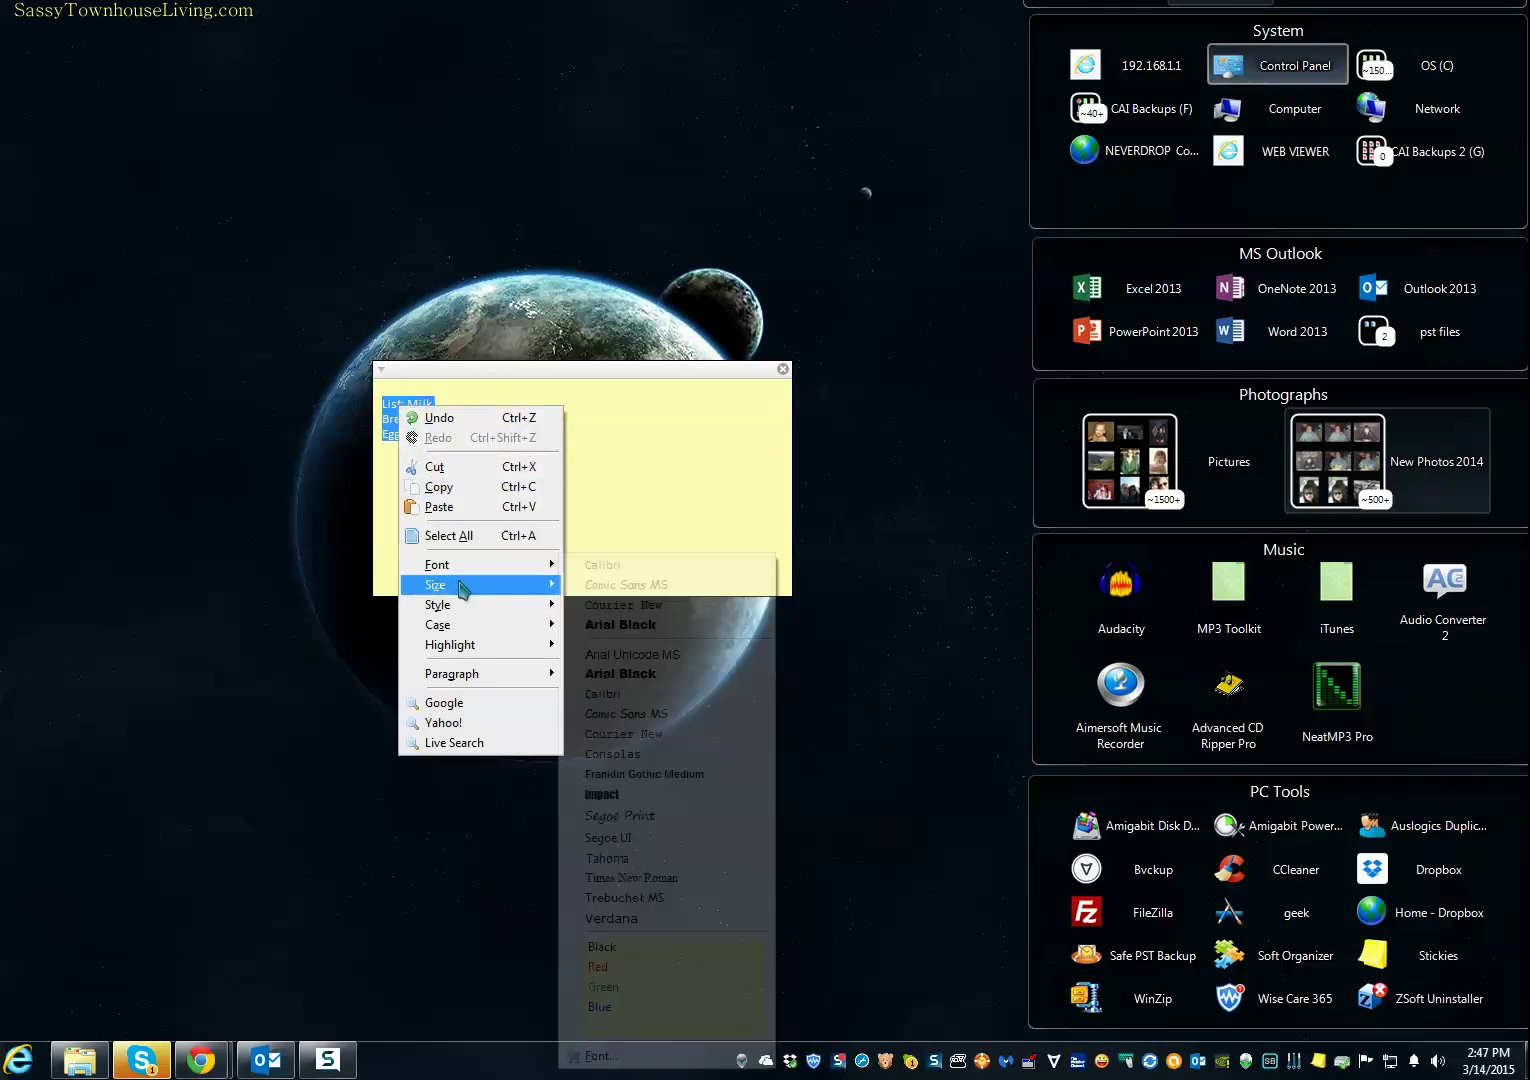
{"action": "mouse_move", "coordinate": [480, 584]}
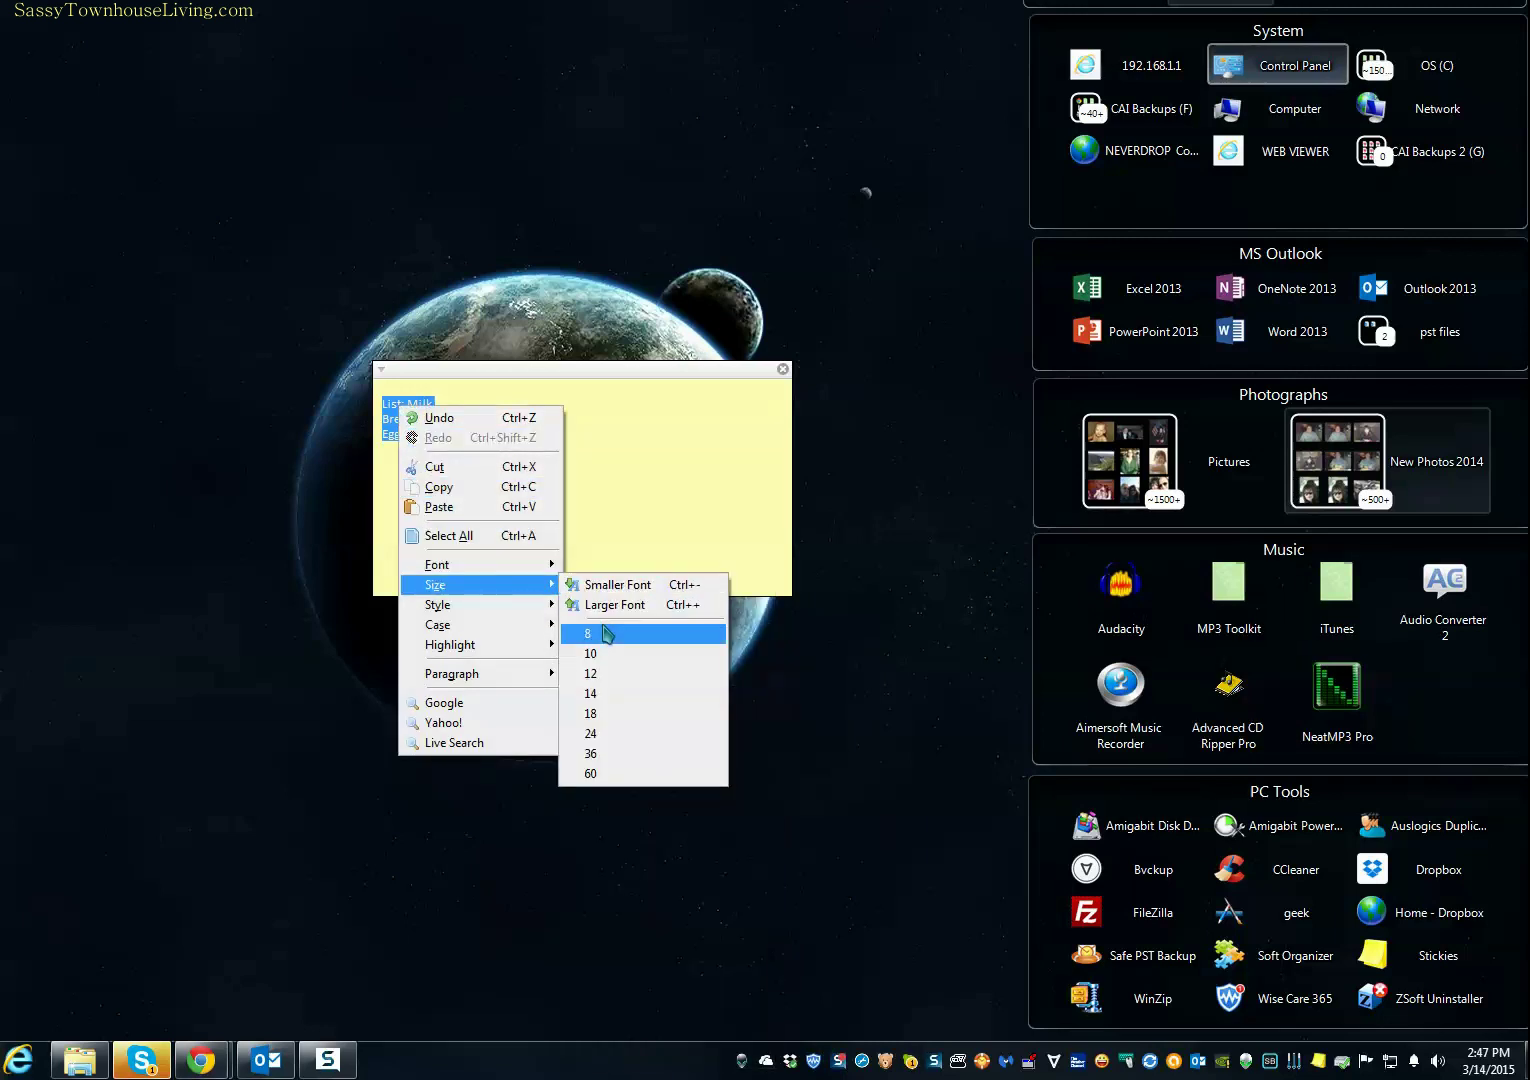
{"action": "left_click", "coordinate": [617, 694]}
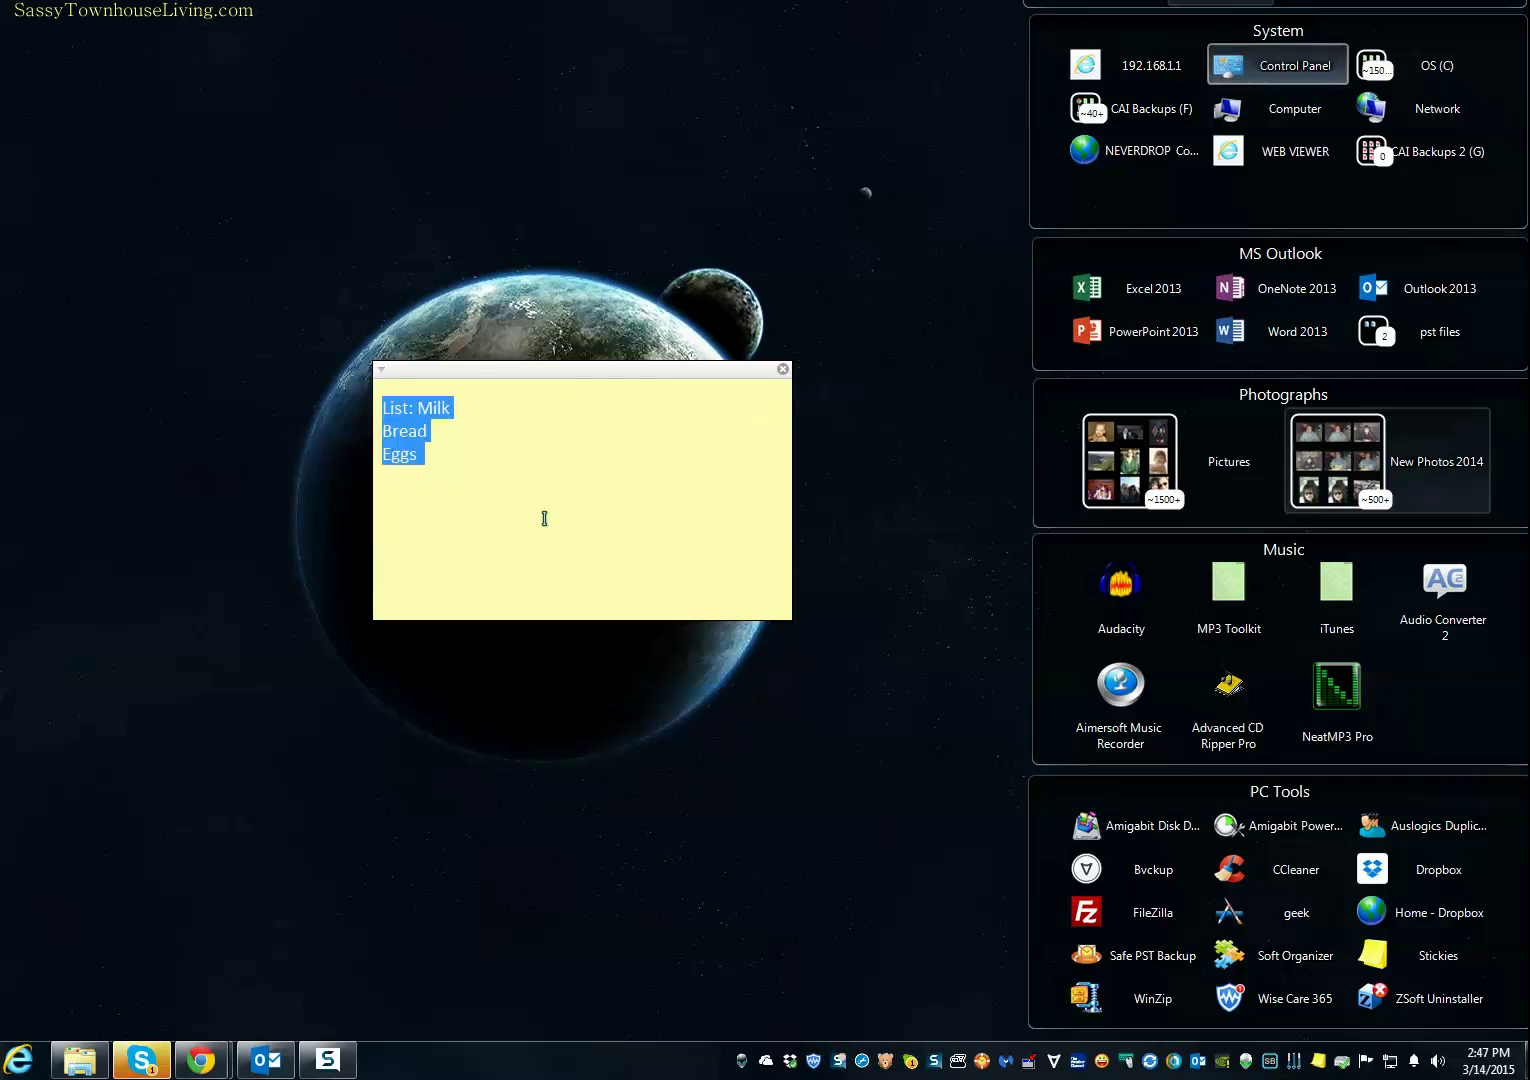
{"action": "left_click", "coordinate": [435, 473]}
Highlight the word 'List' in cyan.
{"action": "double_click", "coordinate": [395, 409]}
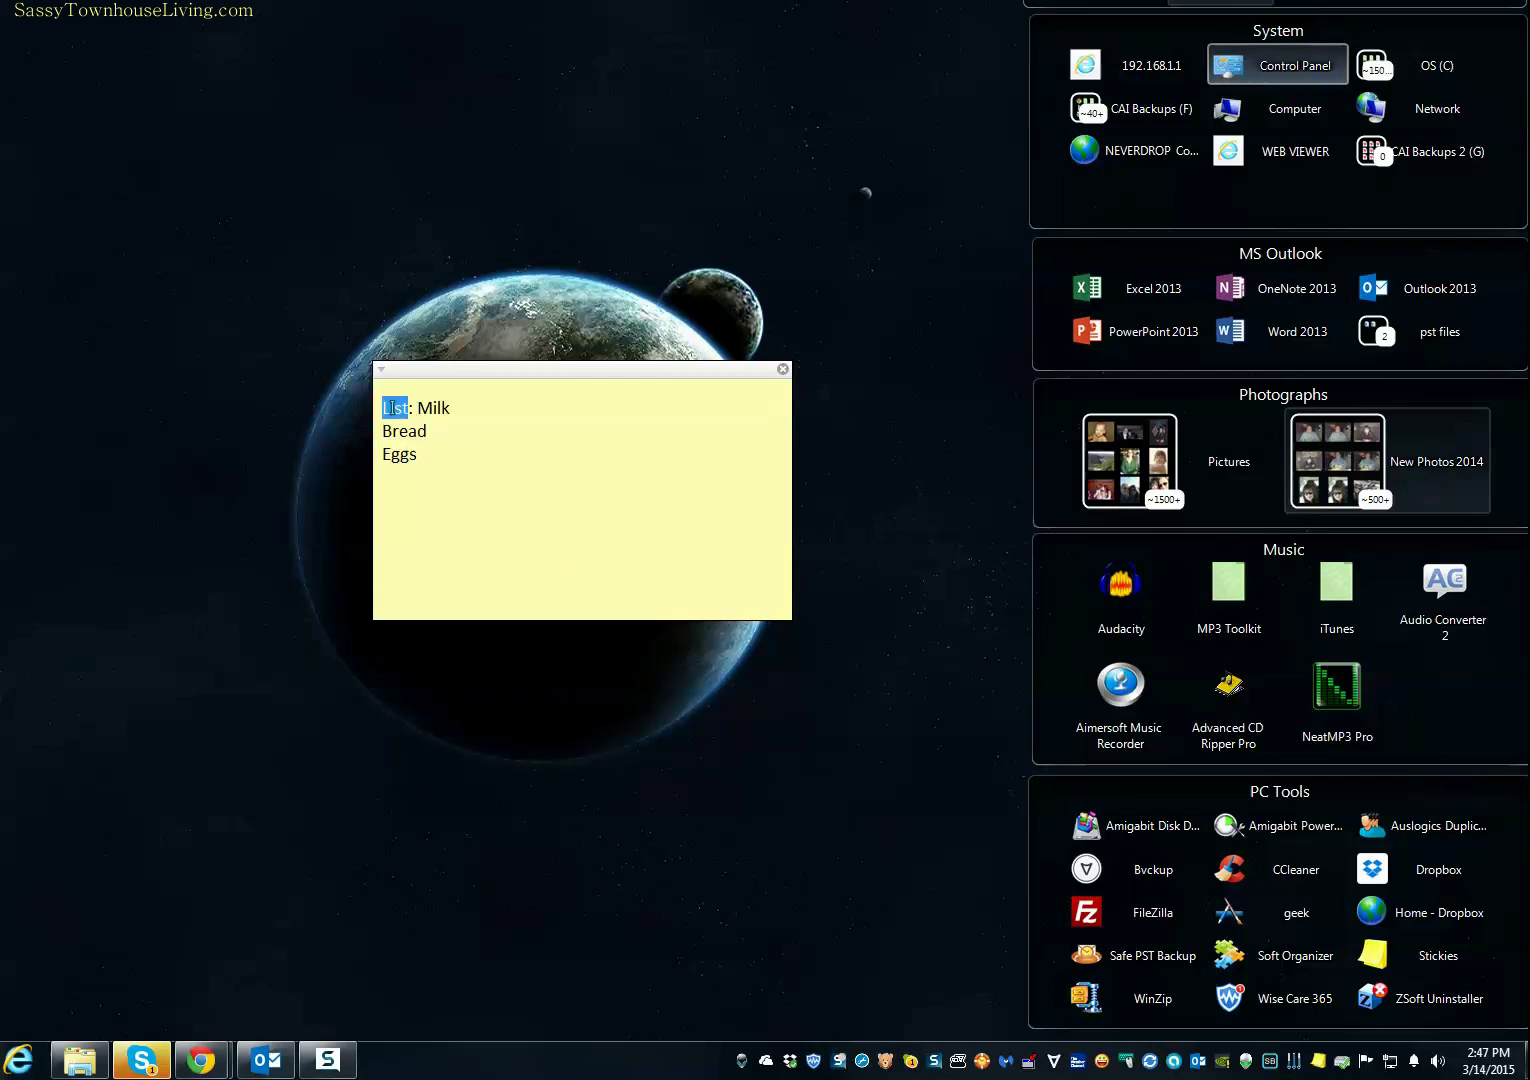
{"action": "right_click", "coordinate": [395, 410]}
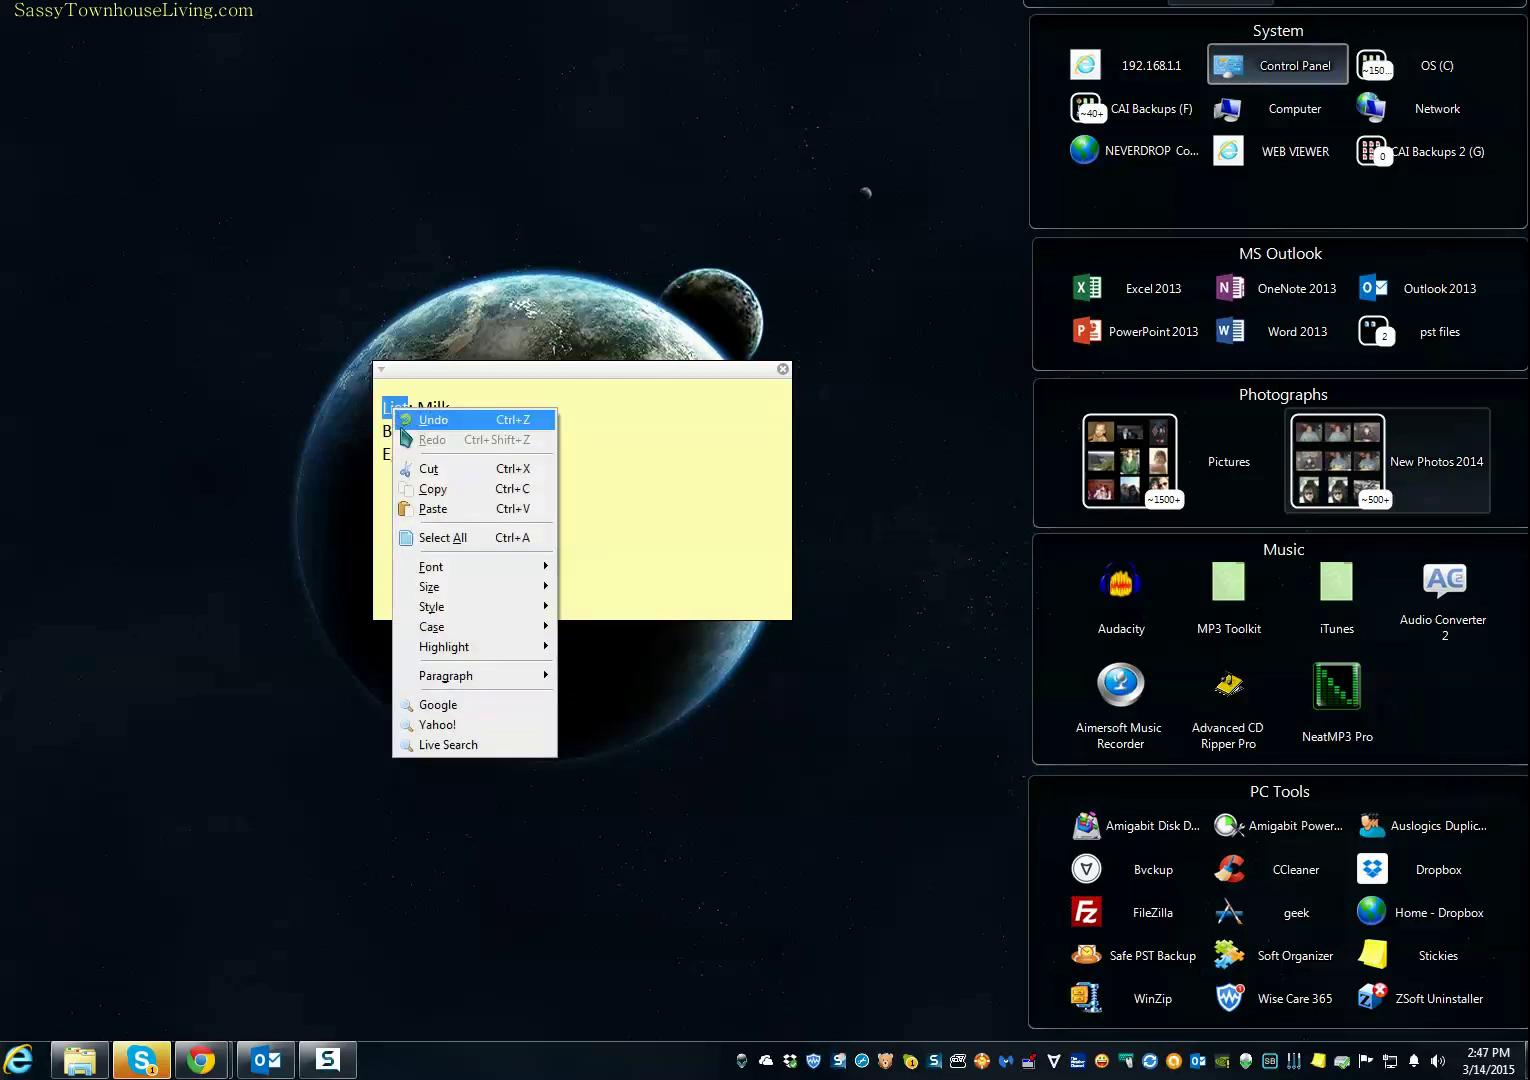
{"action": "mouse_move", "coordinate": [478, 650]}
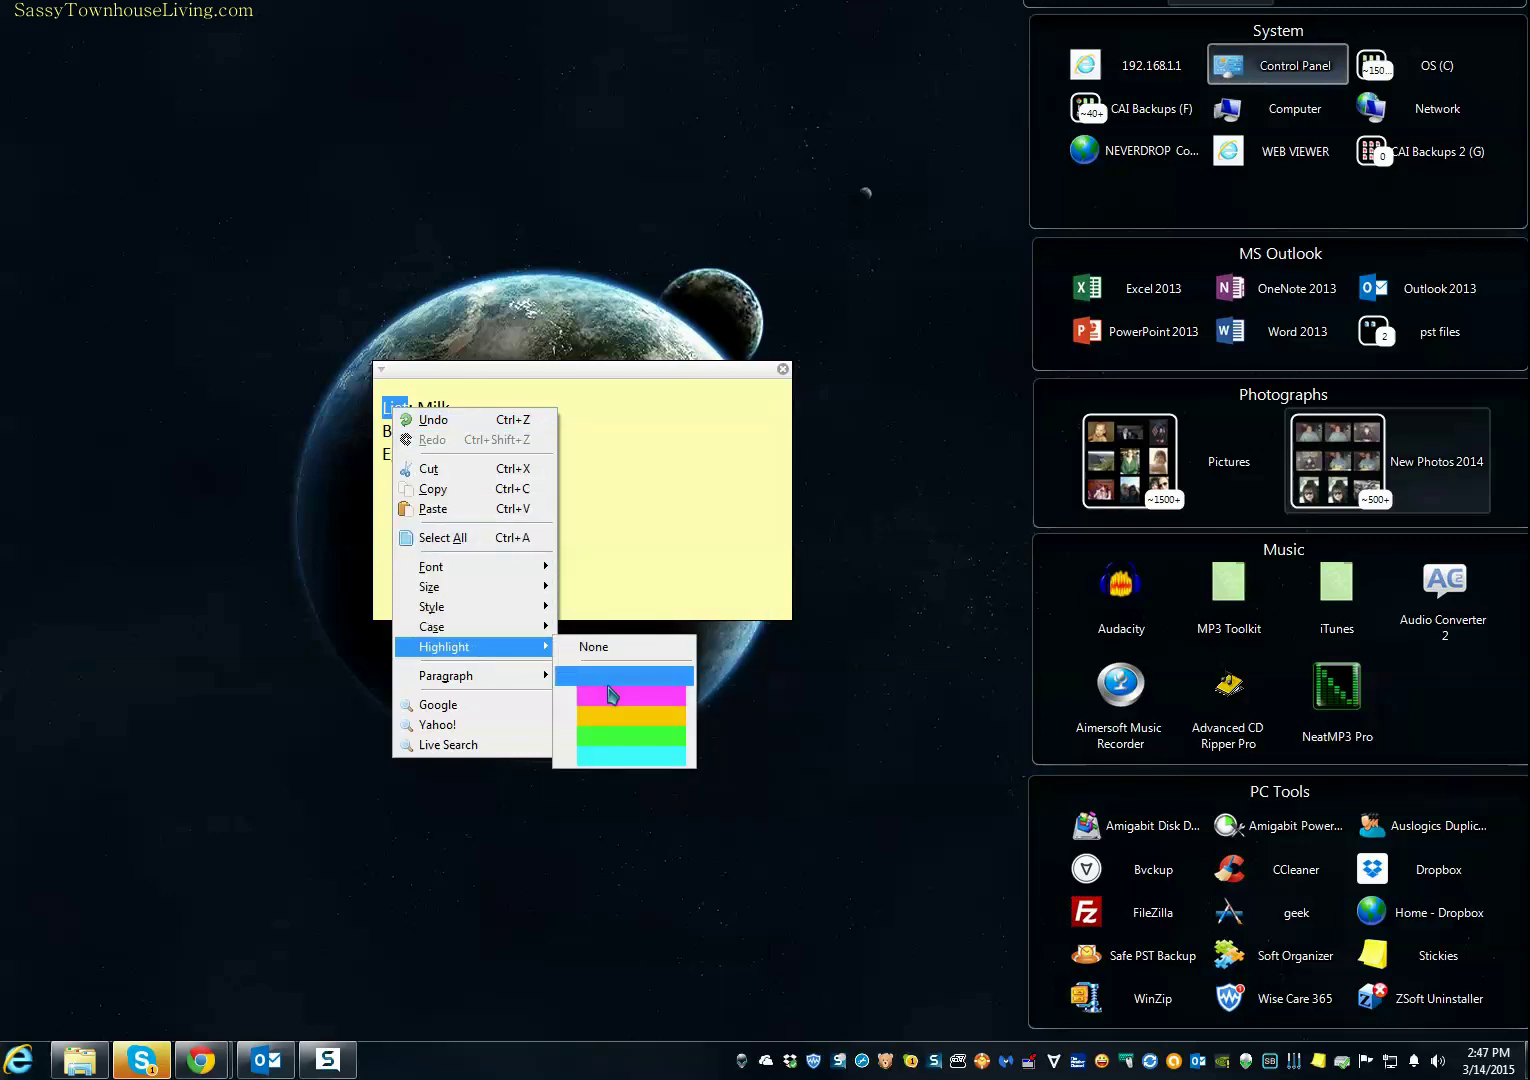
{"action": "left_click", "coordinate": [625, 757]}
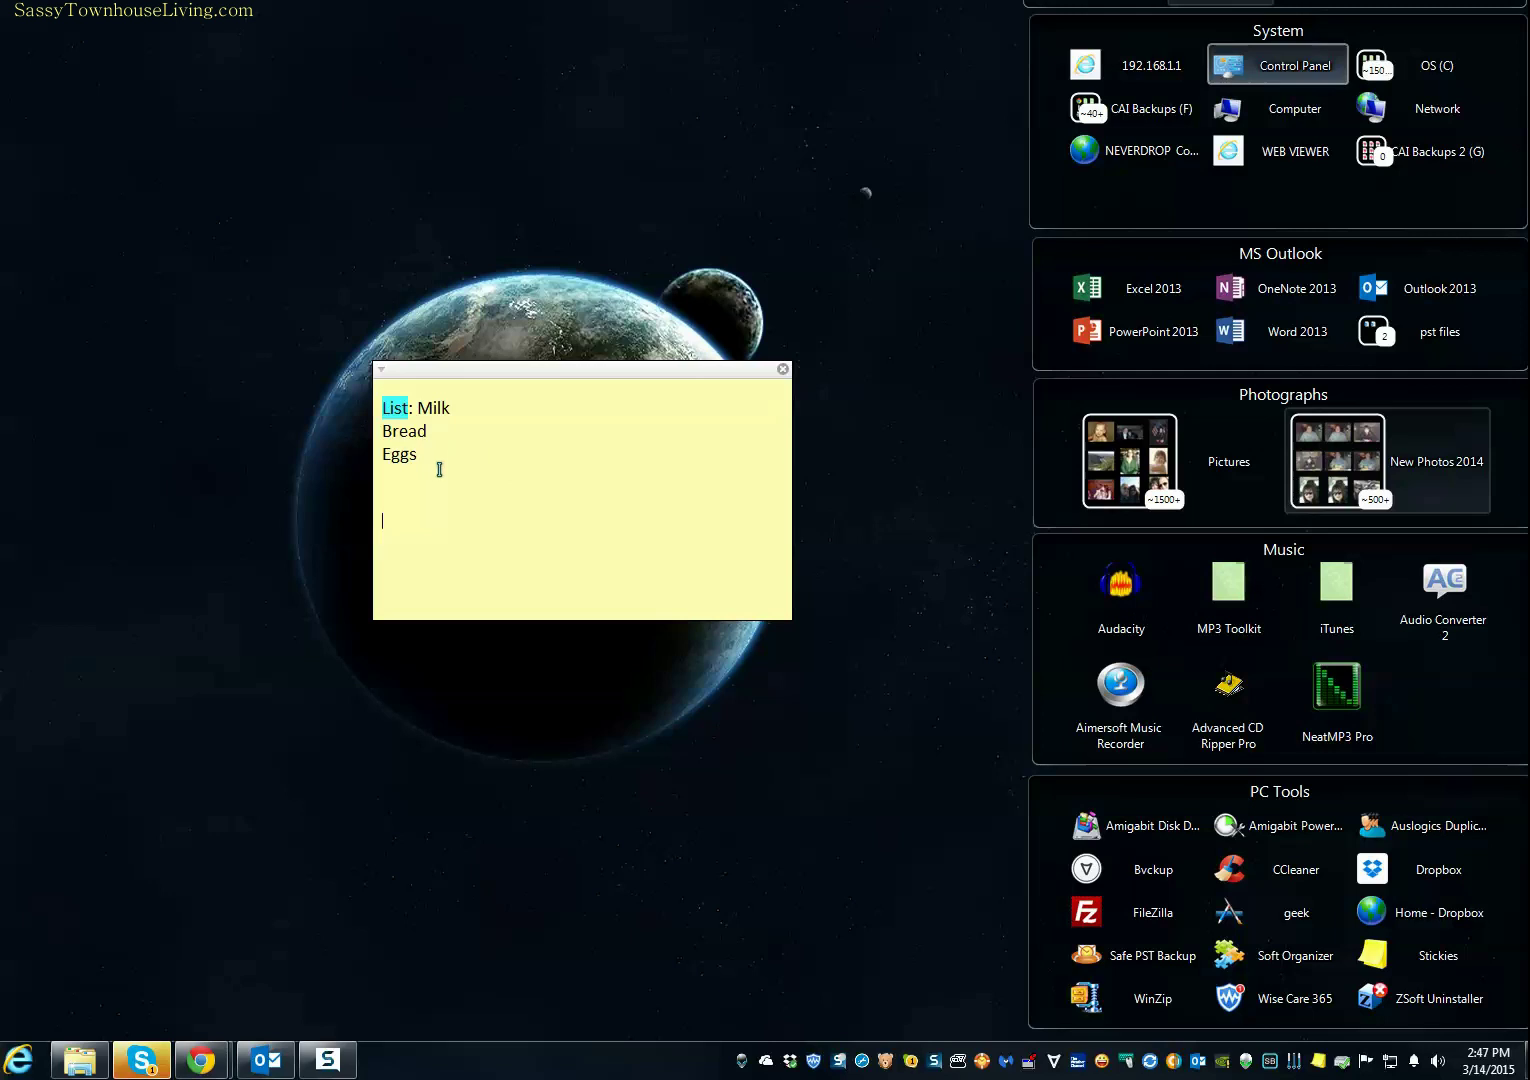
Select all three lines, browse the formatting options, and dismiss them without changes.
{"action": "left_click_drag", "start_coordinate": [434, 461], "coordinate": [388, 395]}
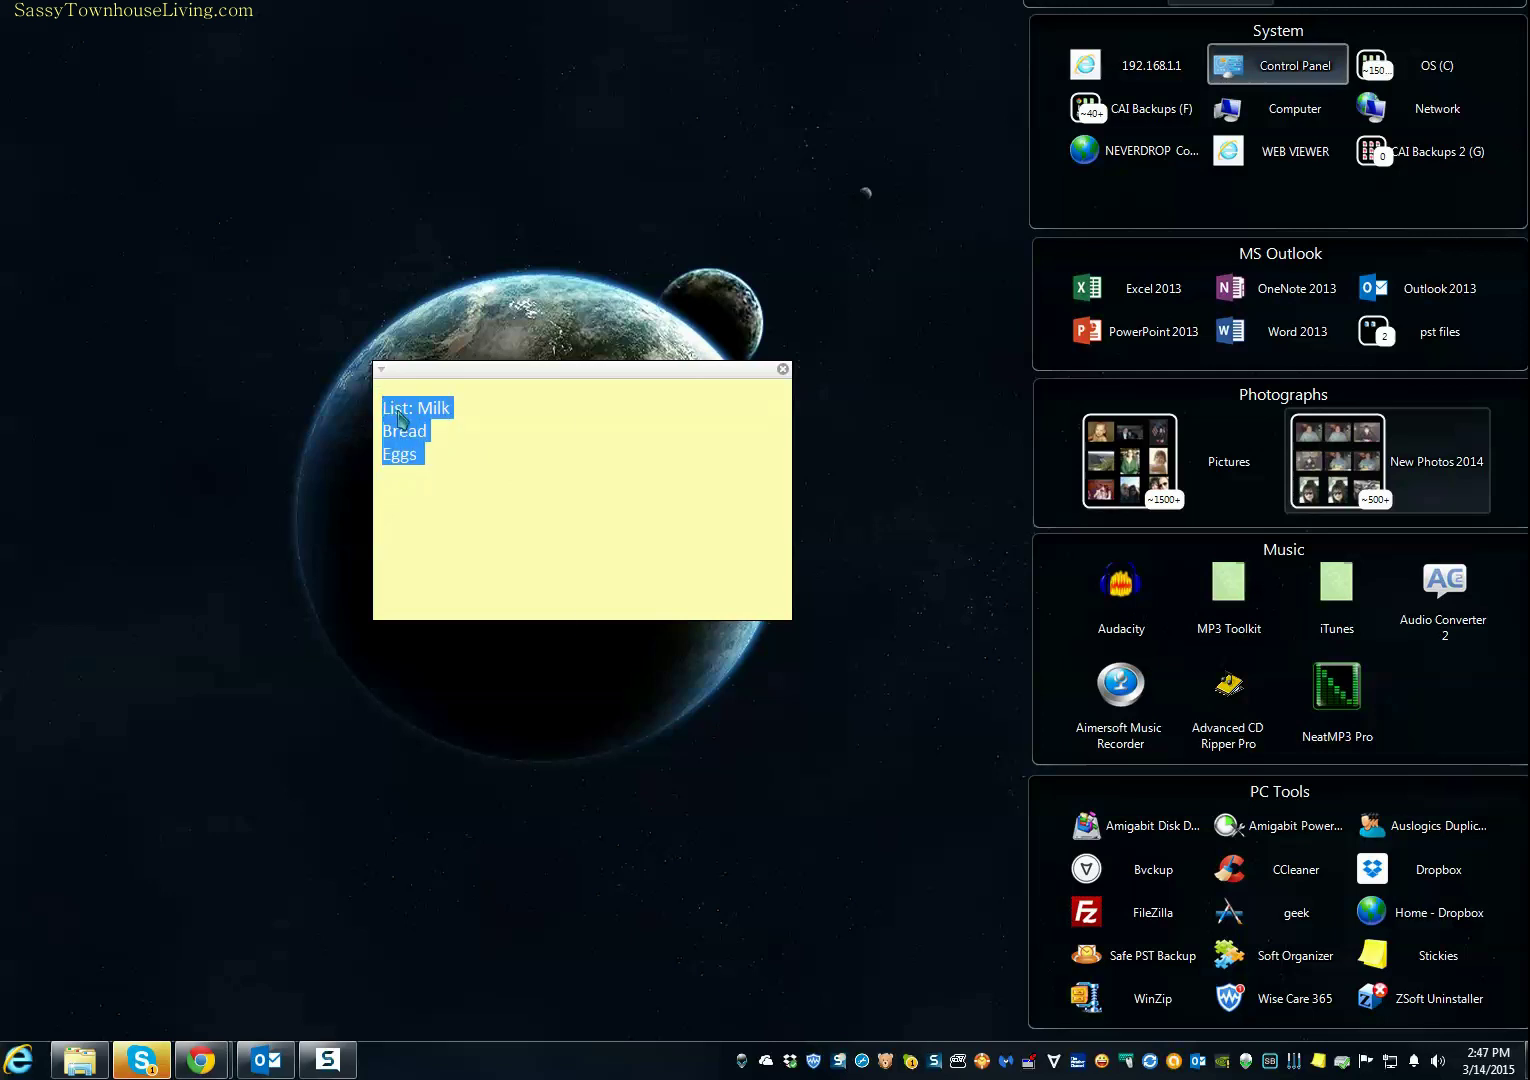
{"action": "right_click", "coordinate": [399, 411]}
{"action": "mouse_move", "coordinate": [482, 630]}
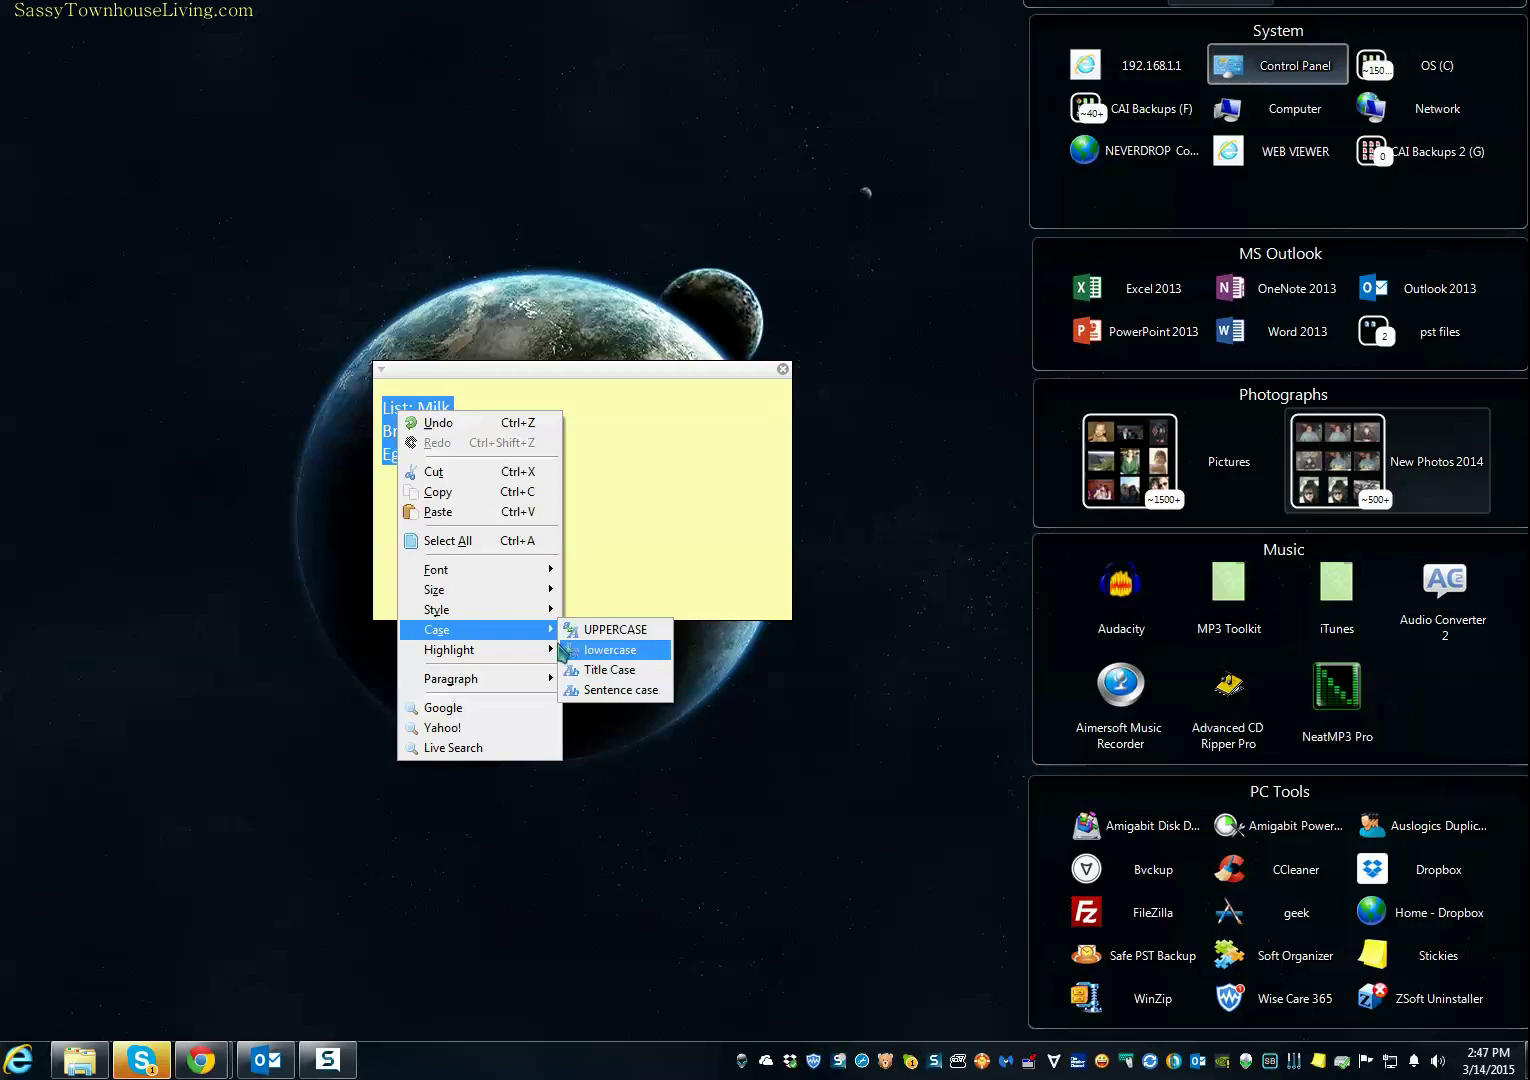
{"action": "mouse_move", "coordinate": [528, 688]}
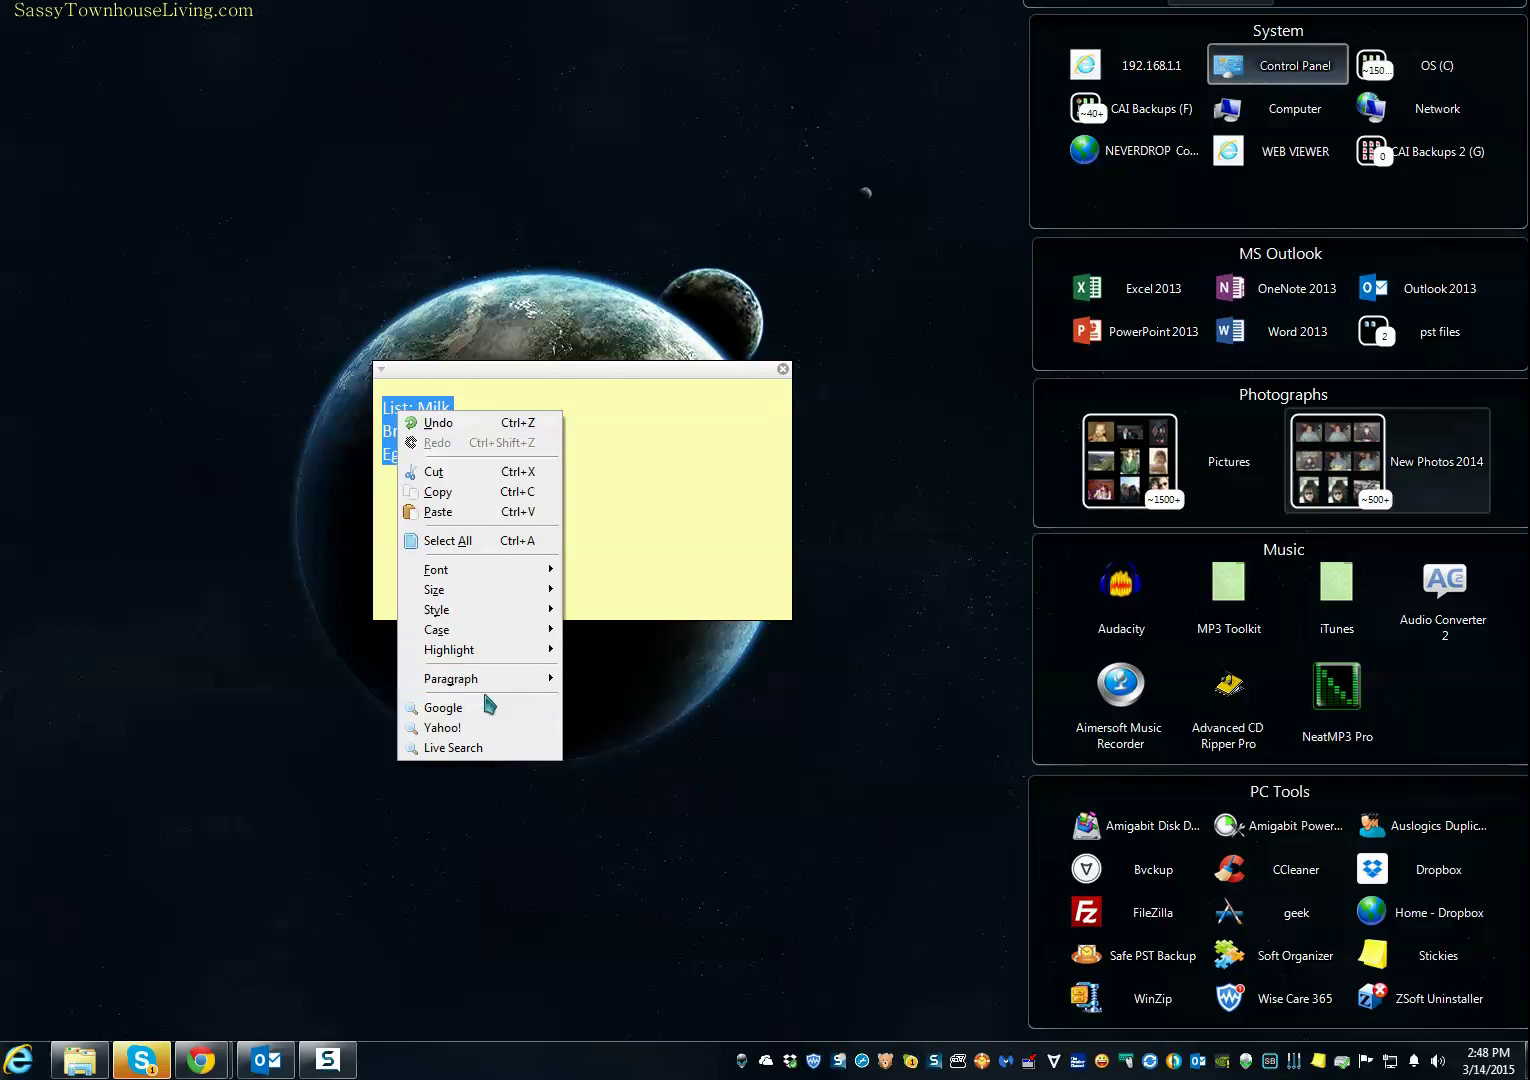
{"action": "left_click", "coordinate": [452, 397]}
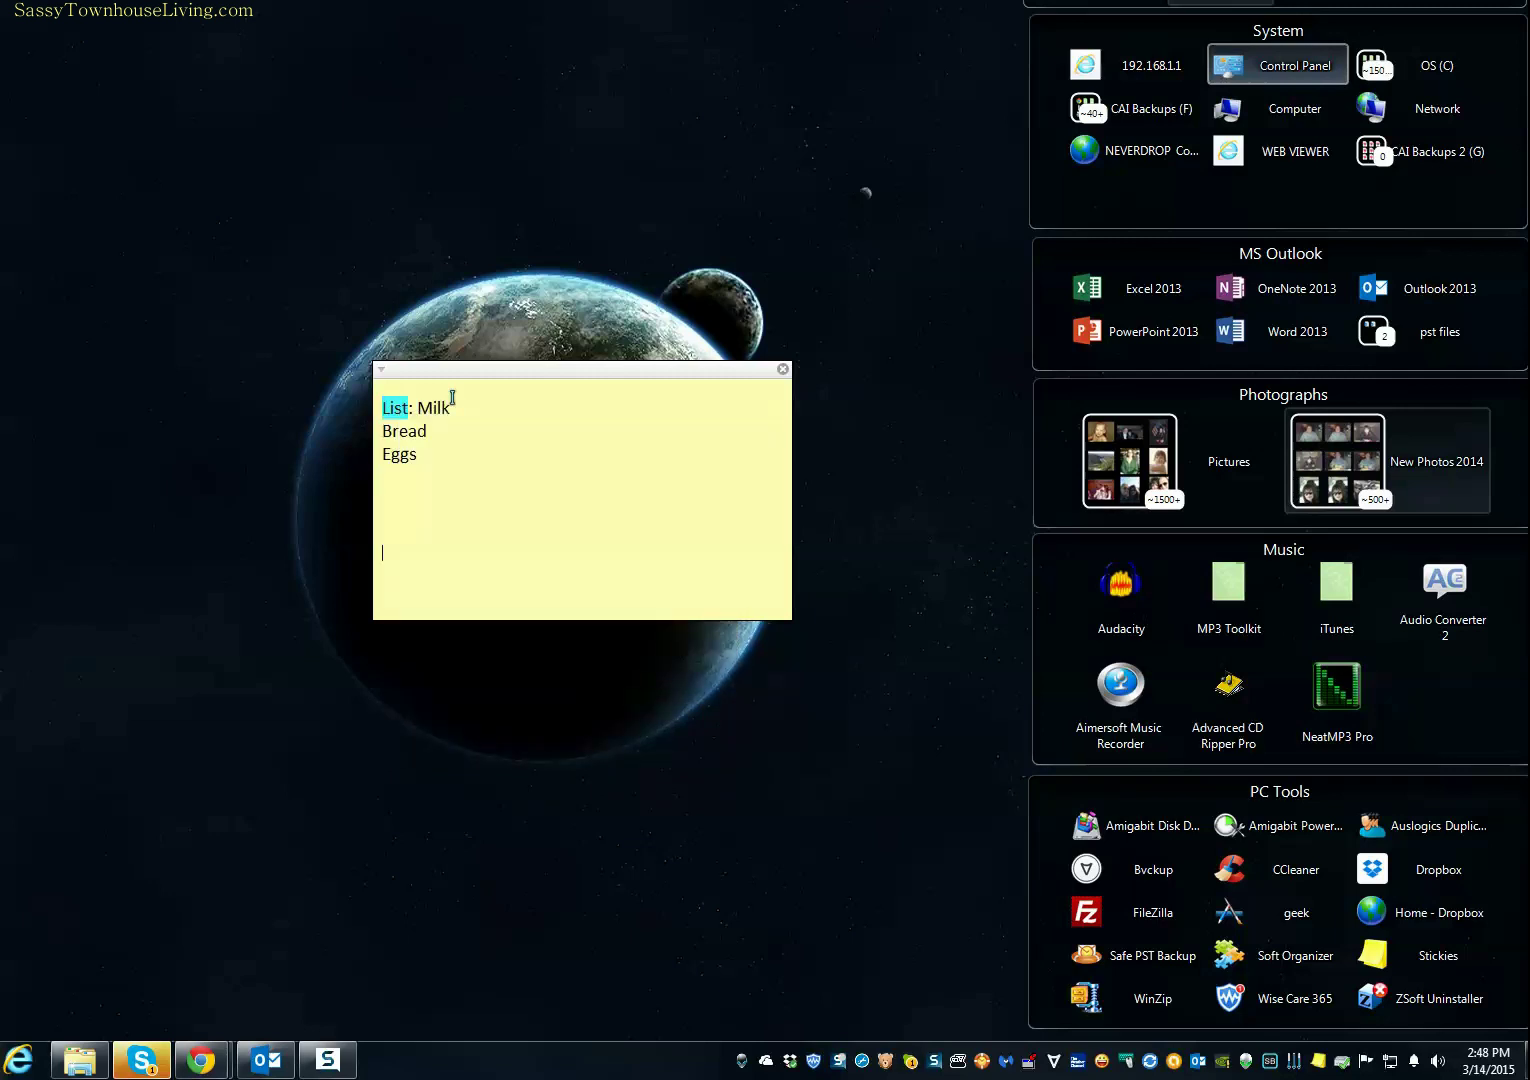
Search Google for 'Milk' from the note, then close the results and minimise Chrome.
{"action": "double_click", "coordinate": [432, 402]}
{"action": "right_click", "coordinate": [434, 404]}
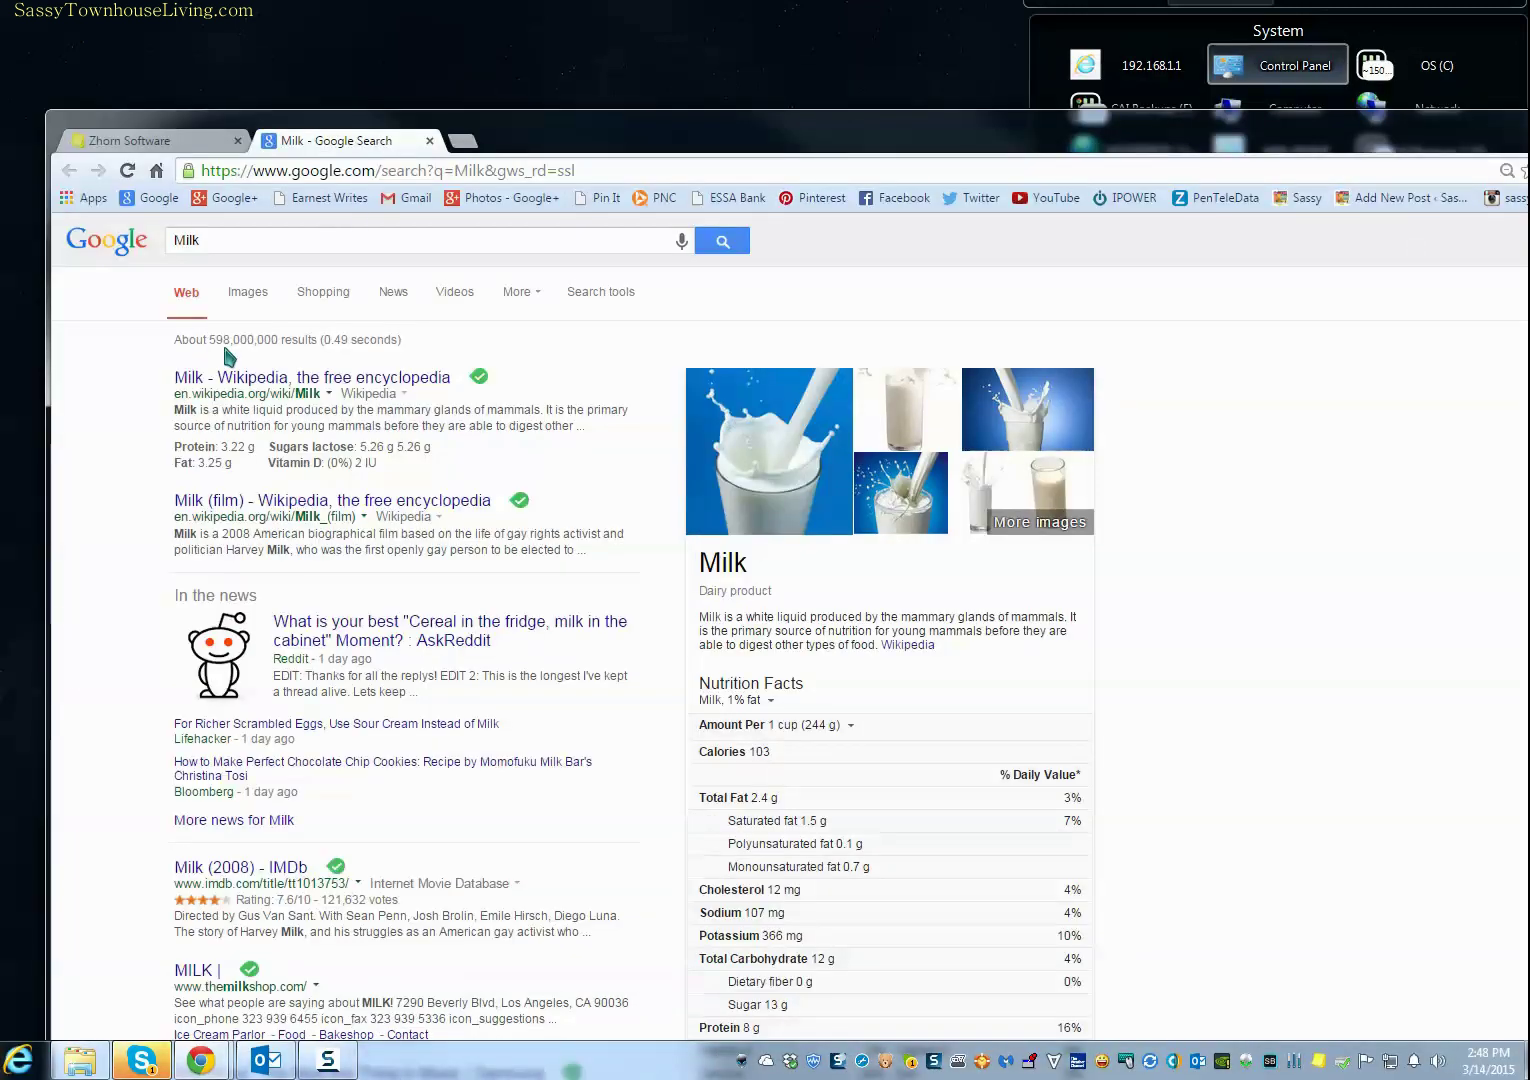
{"action": "left_click", "coordinate": [430, 141]}
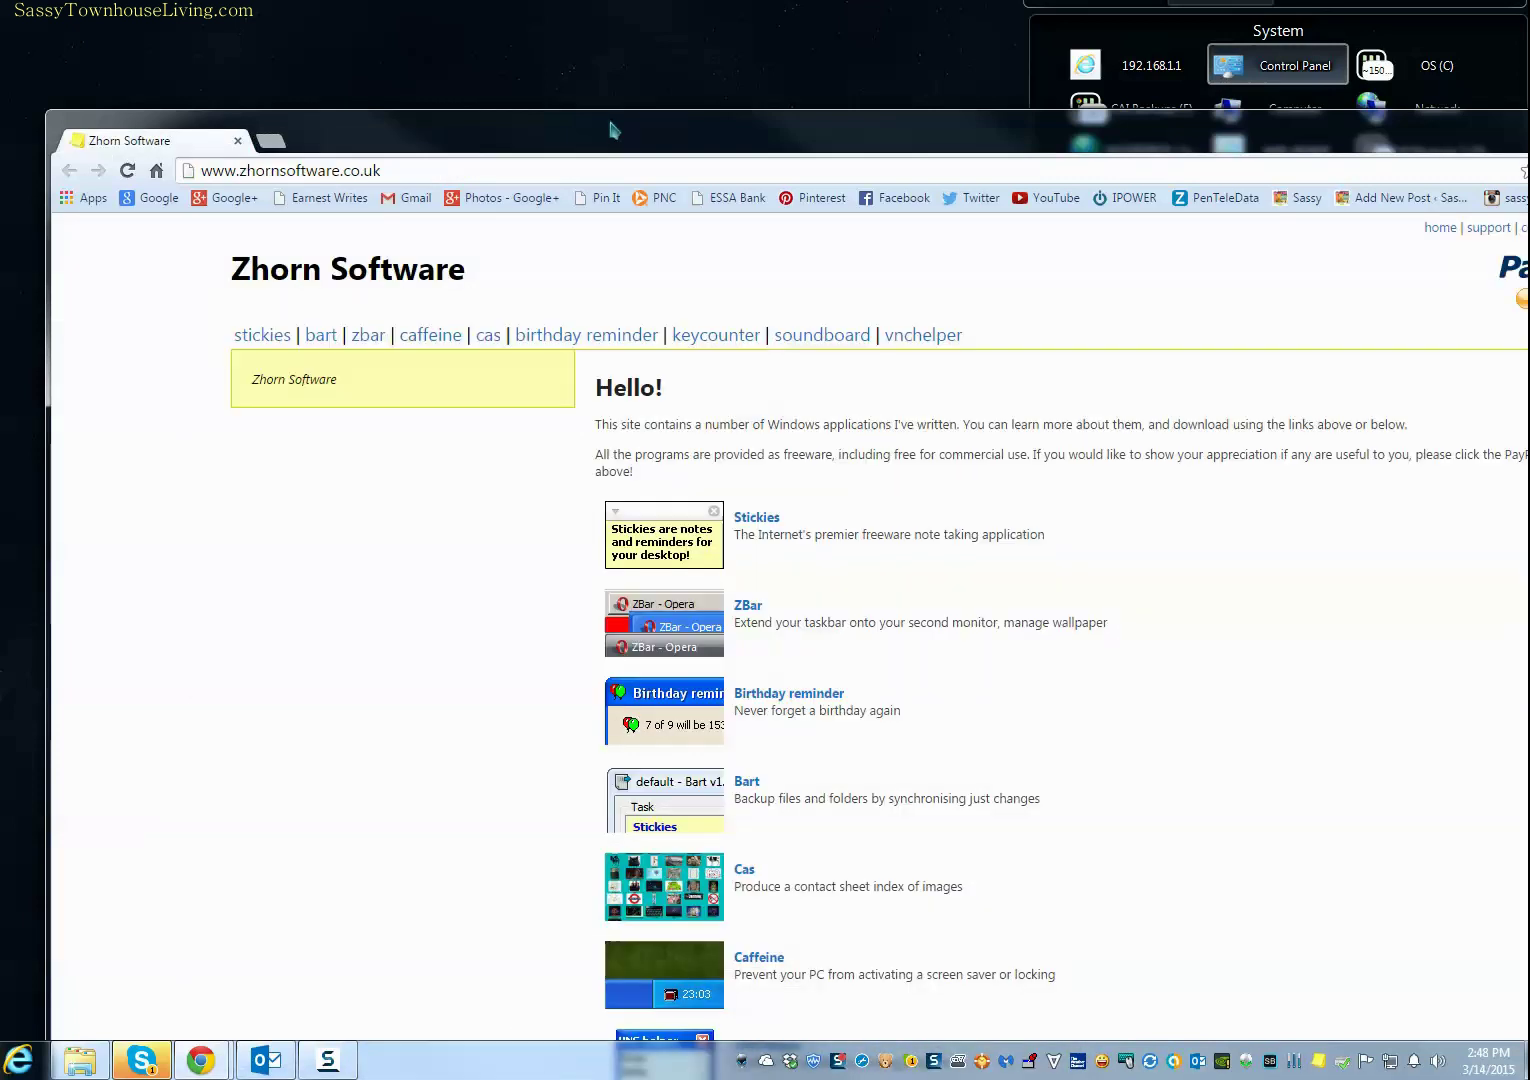
{"action": "left_click_drag", "start_coordinate": [612, 125], "coordinate": [103, 114]}
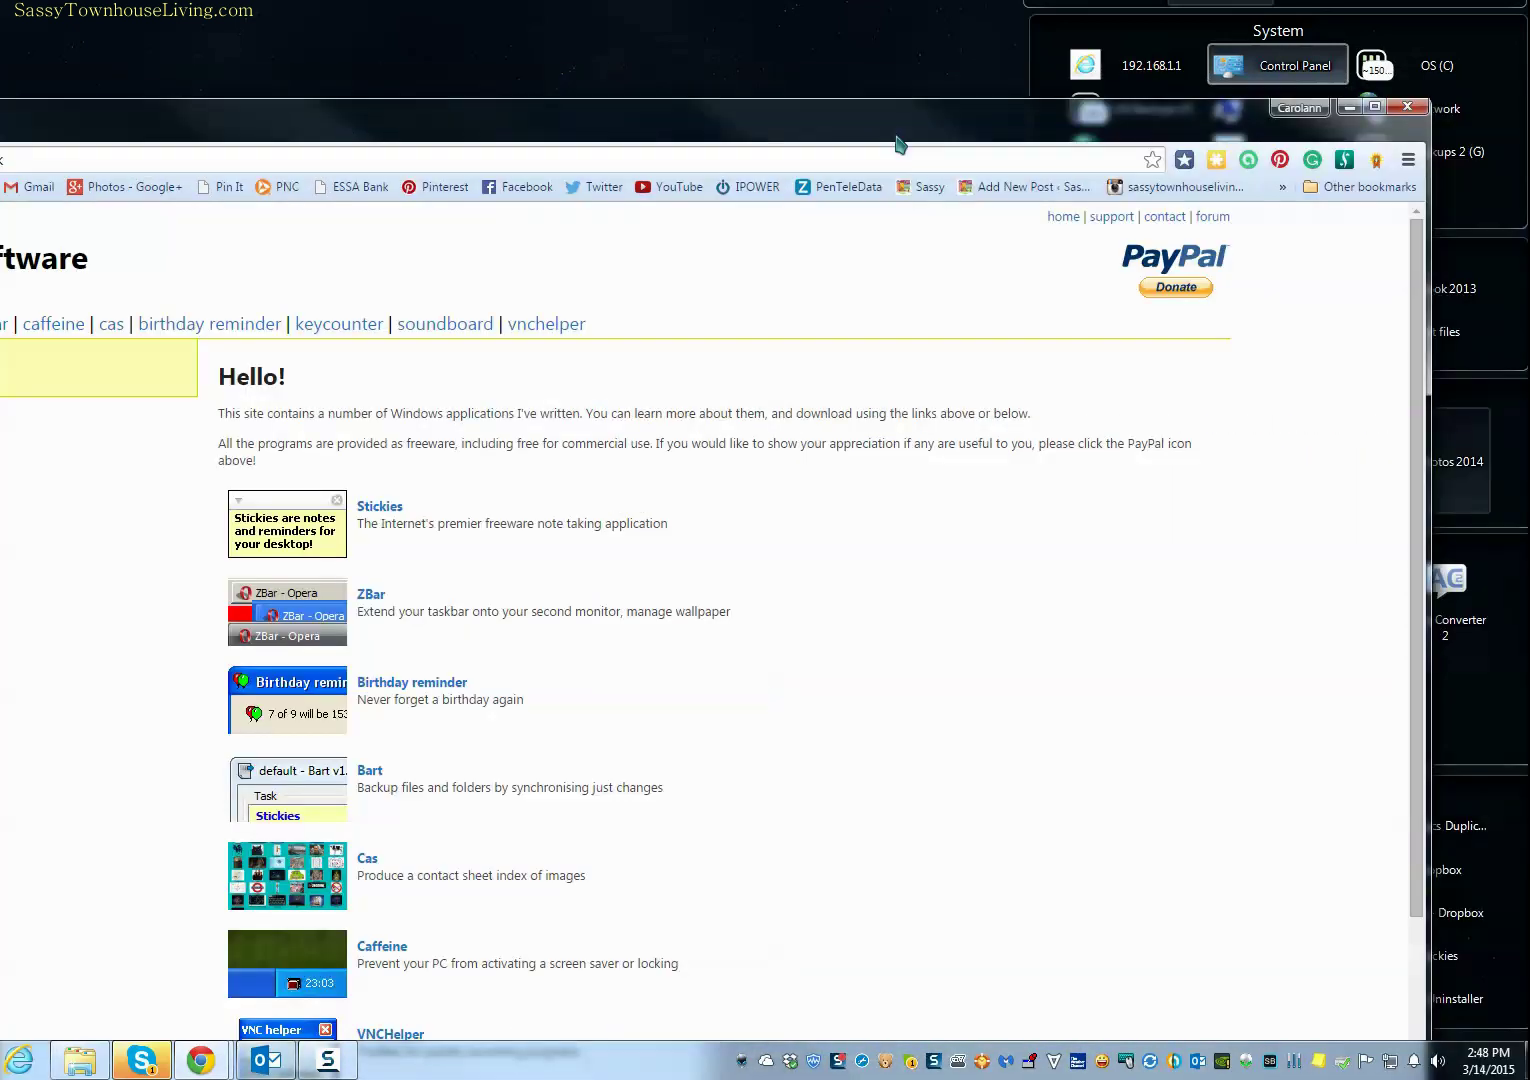
{"action": "left_click", "coordinate": [1350, 107]}
Put the caret in the note, then view and dismiss the Stickies tray menu.
{"action": "left_click", "coordinate": [465, 455]}
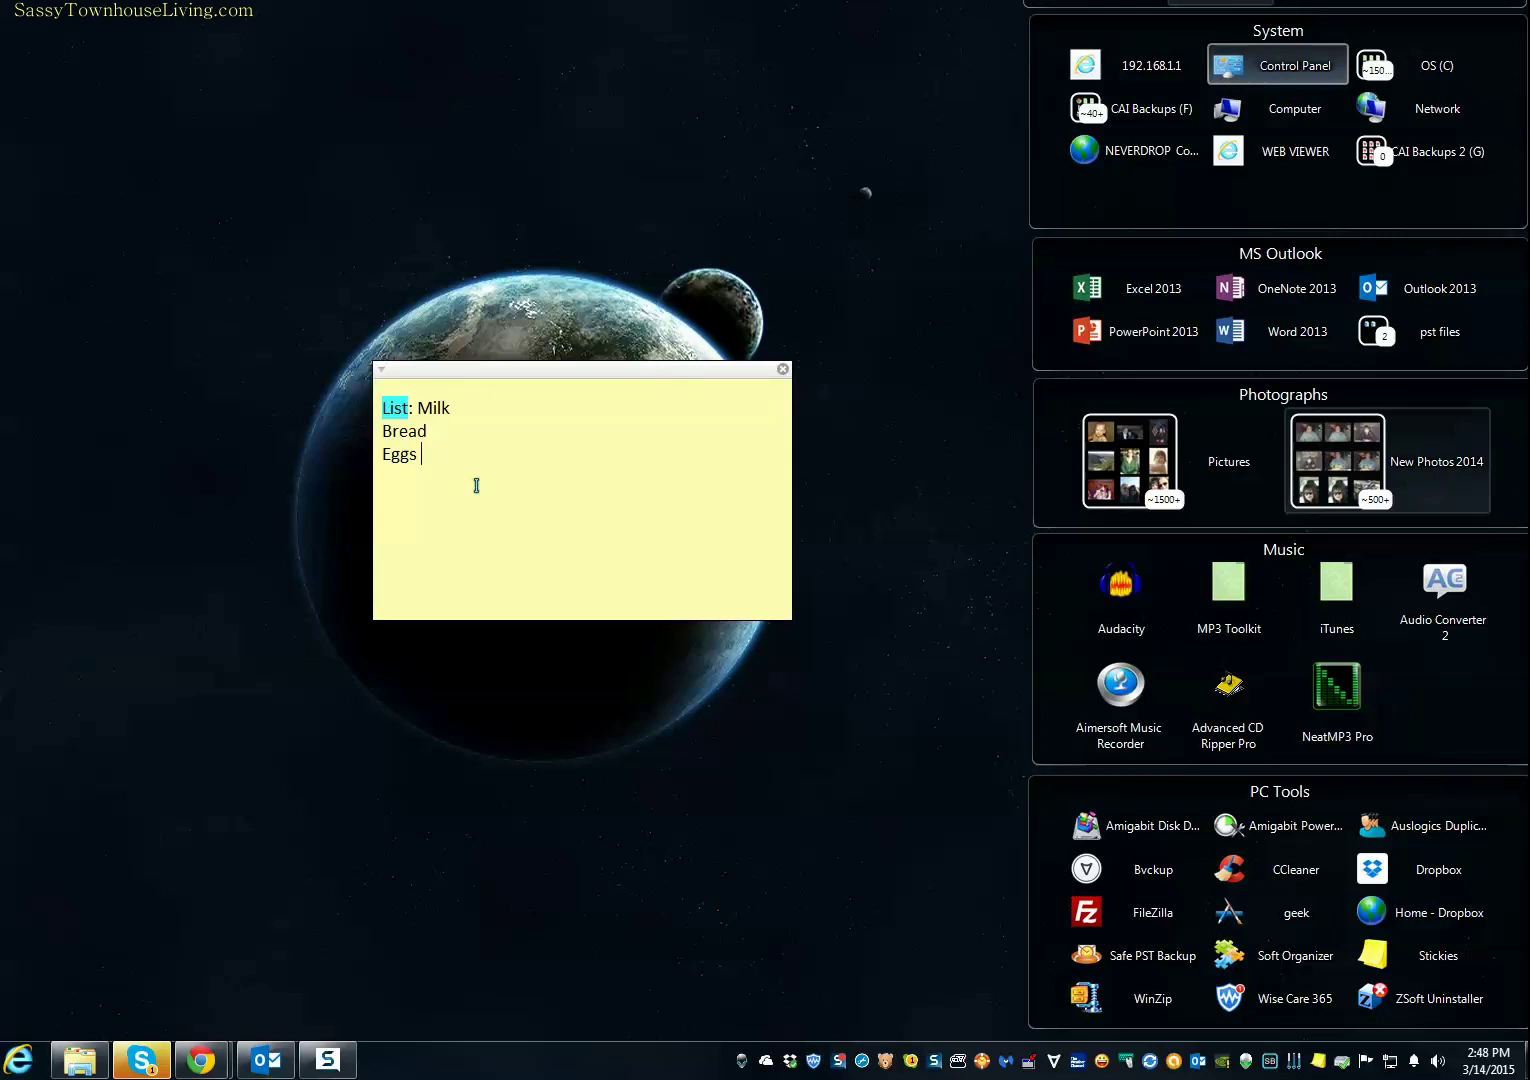
{"action": "right_click", "coordinate": [1318, 1068]}
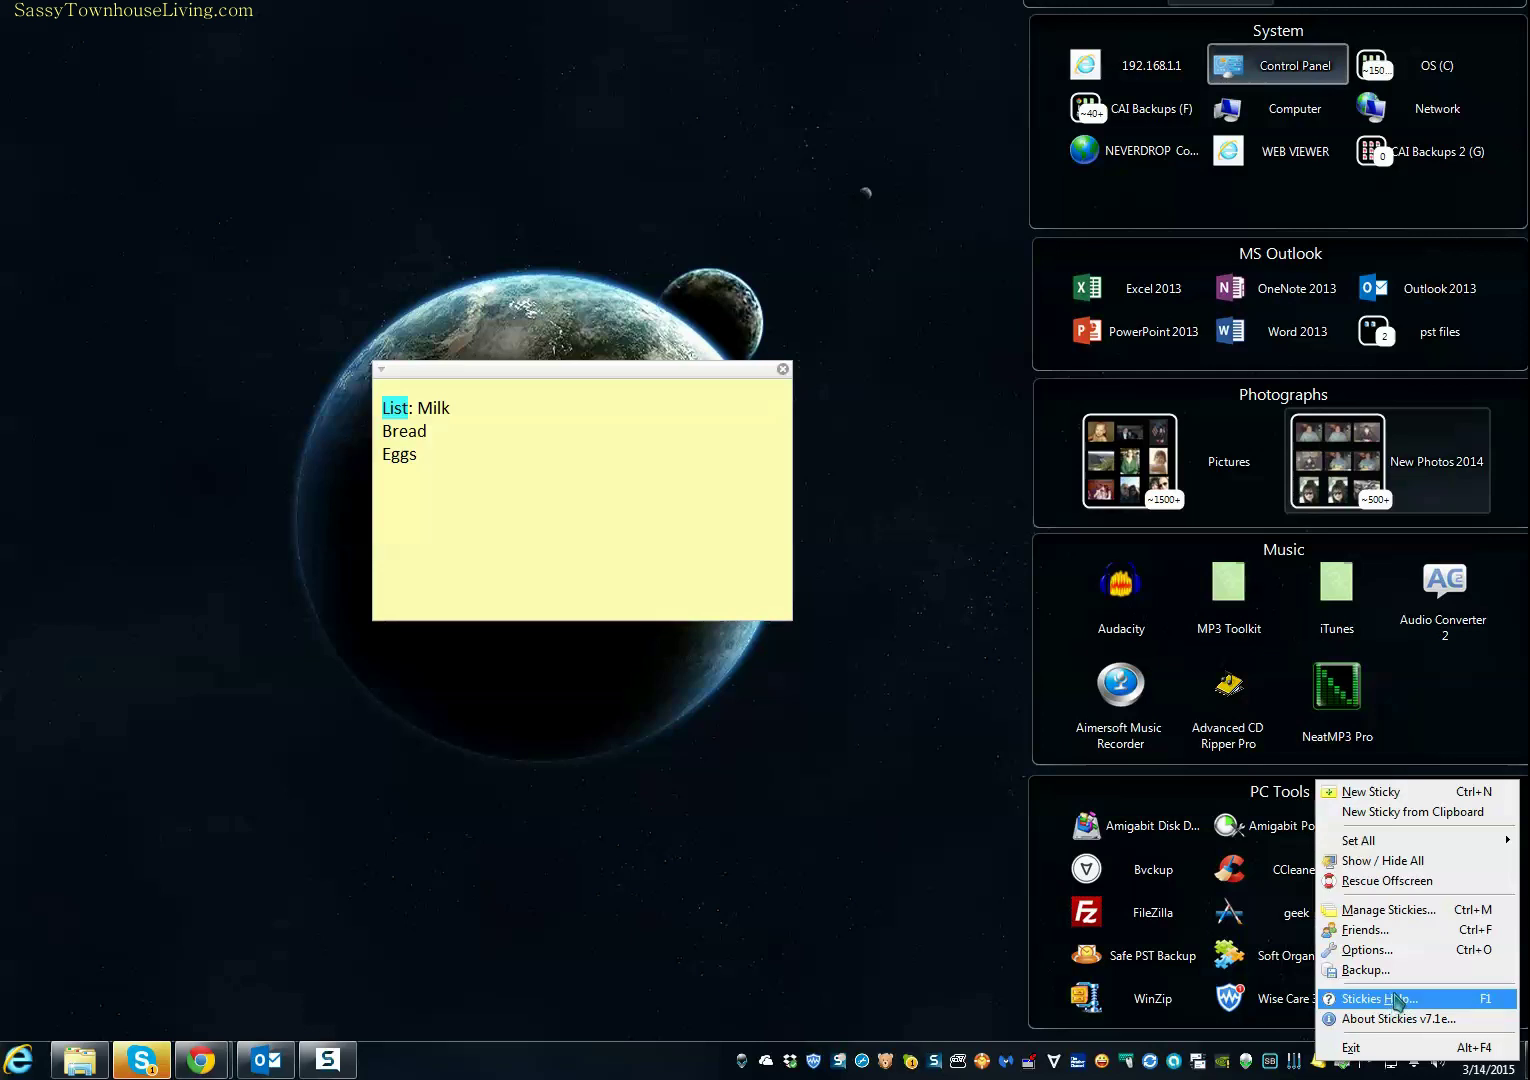
{"action": "left_click", "coordinate": [695, 775]}
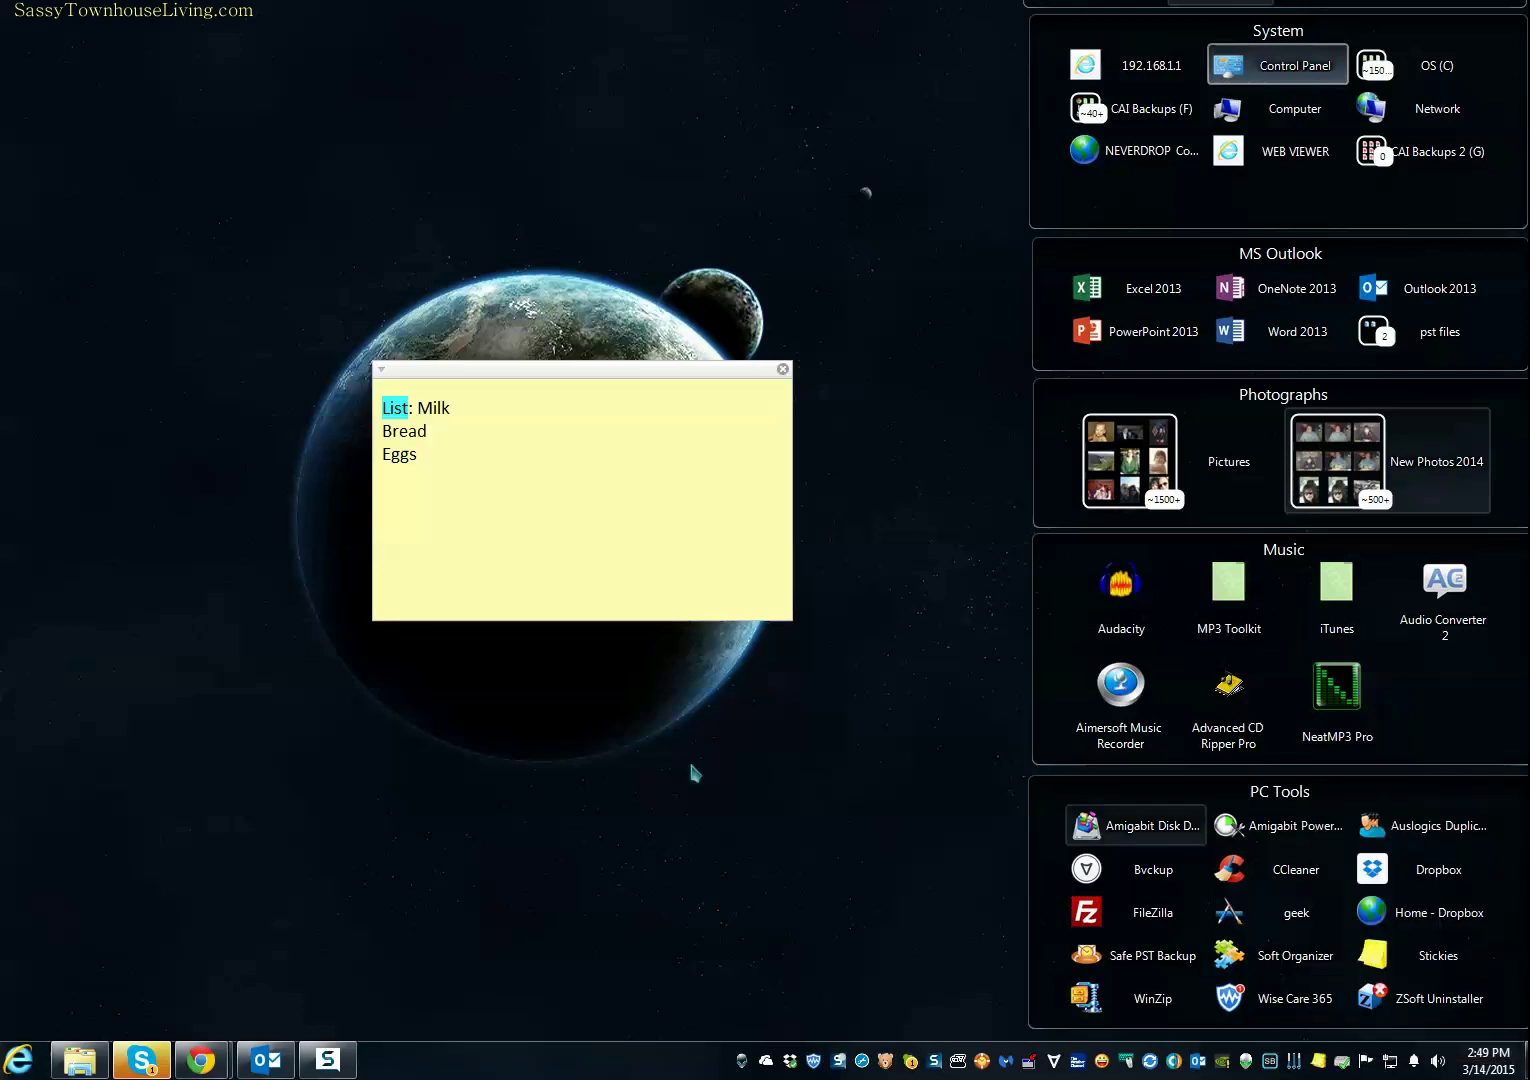